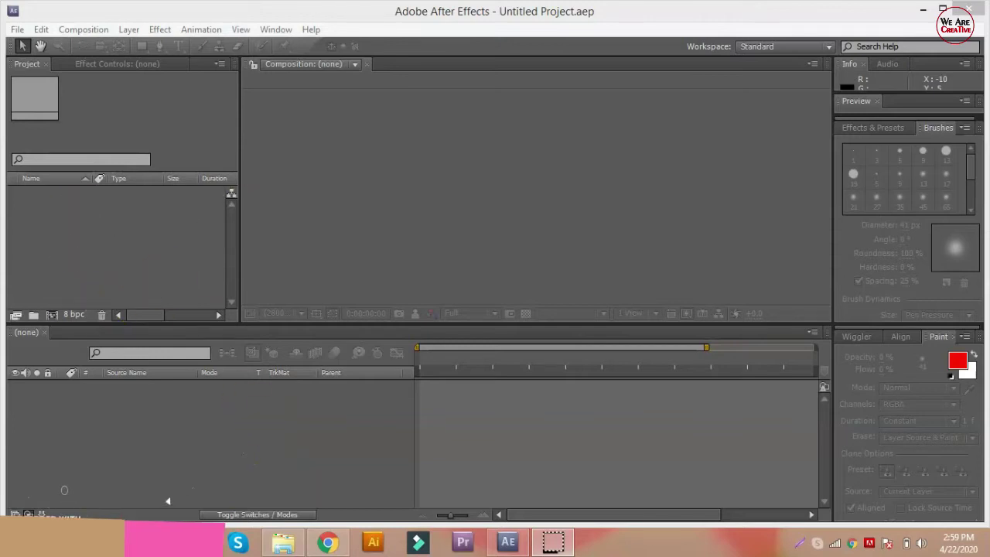
Open the Import File window, browse to the Model folder, then cancel without importing
{"action": "double_click", "coordinate": [102, 221]}
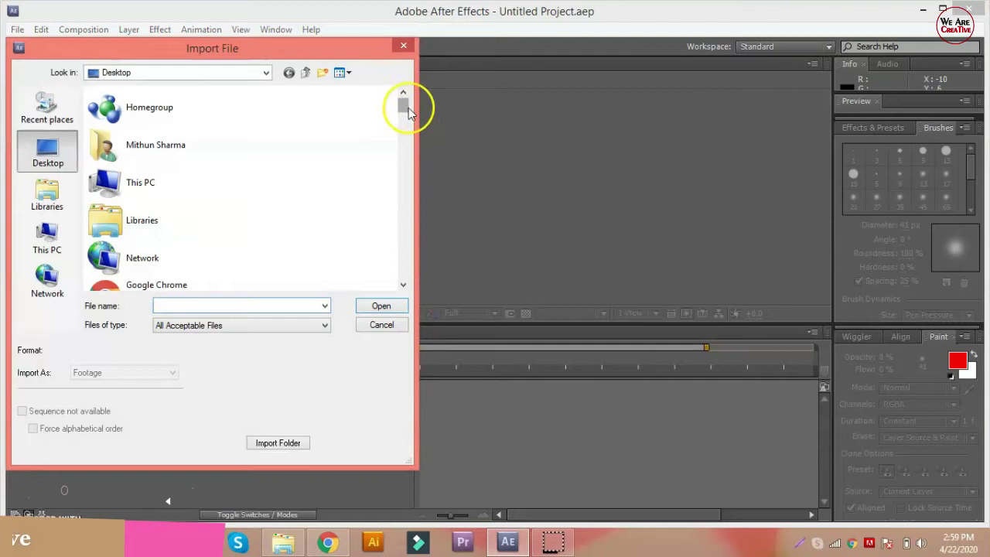
{"action": "left_click_drag", "start_coordinate": [403, 105], "coordinate": [403, 160]}
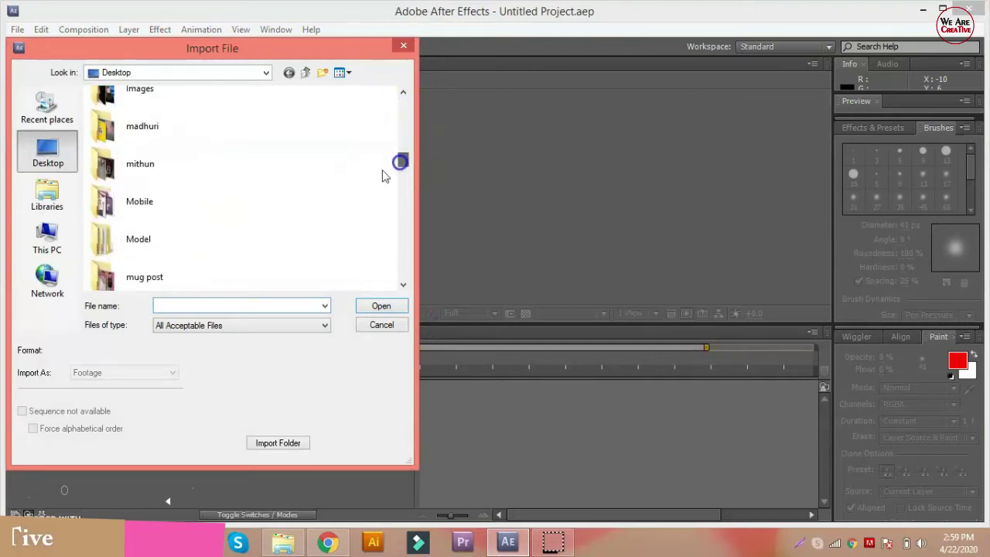
{"action": "left_click", "coordinate": [152, 232]}
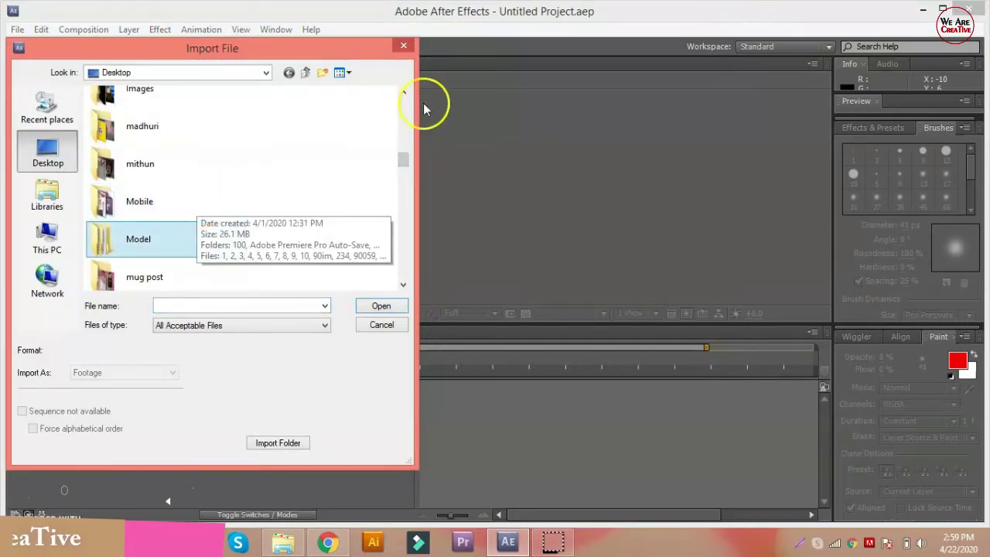
{"action": "left_click", "coordinate": [404, 49]}
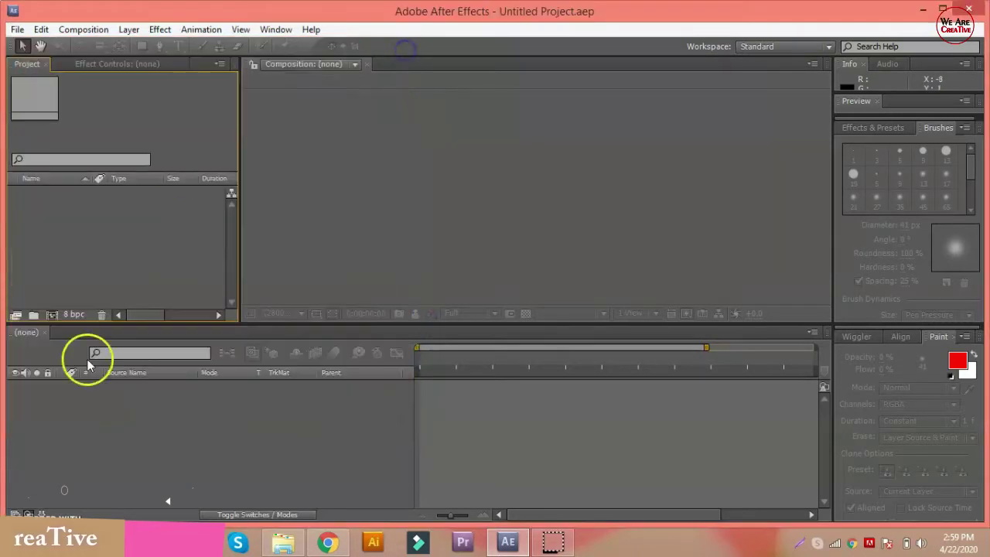
Import dacing.mp4 and select it to view its 1920 x 1080, 25 fps details
{"action": "double_click", "coordinate": [113, 219]}
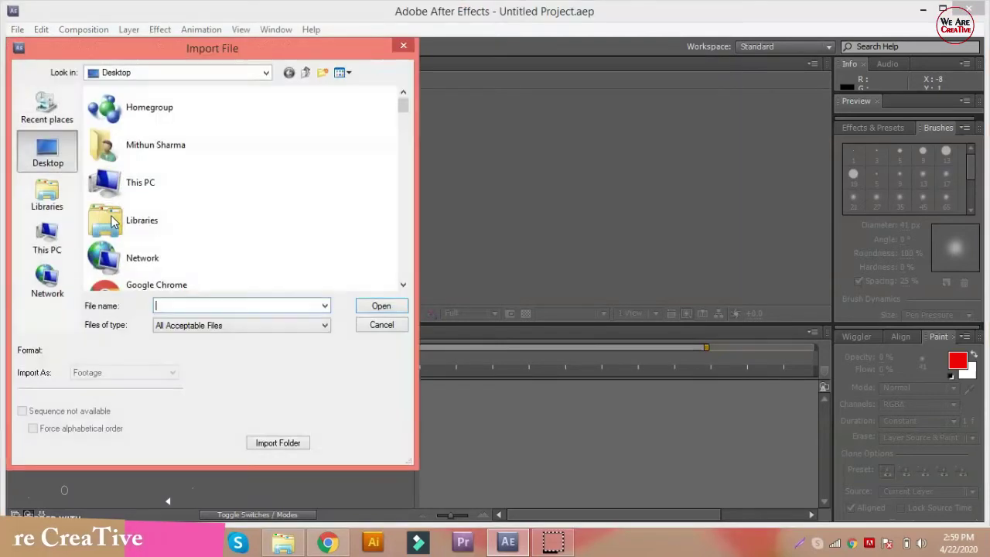
{"action": "left_click_drag", "start_coordinate": [401, 105], "coordinate": [397, 147]}
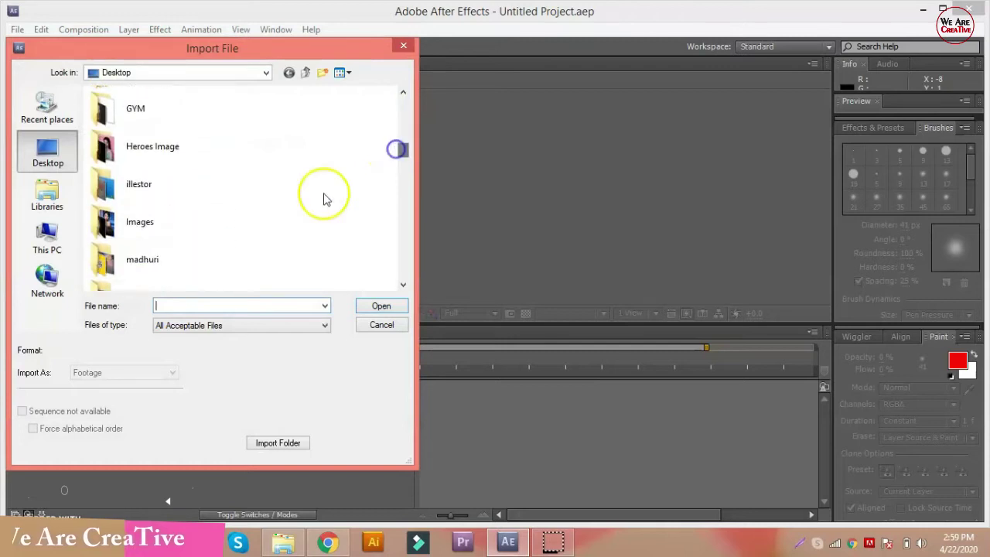
{"action": "left_click", "coordinate": [202, 303]}
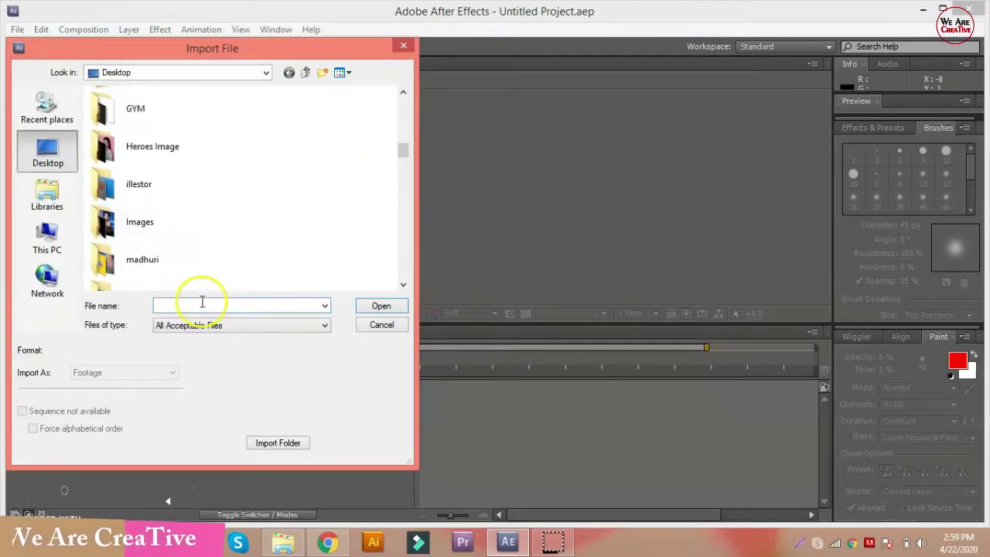
{"action": "type", "text": "da"}
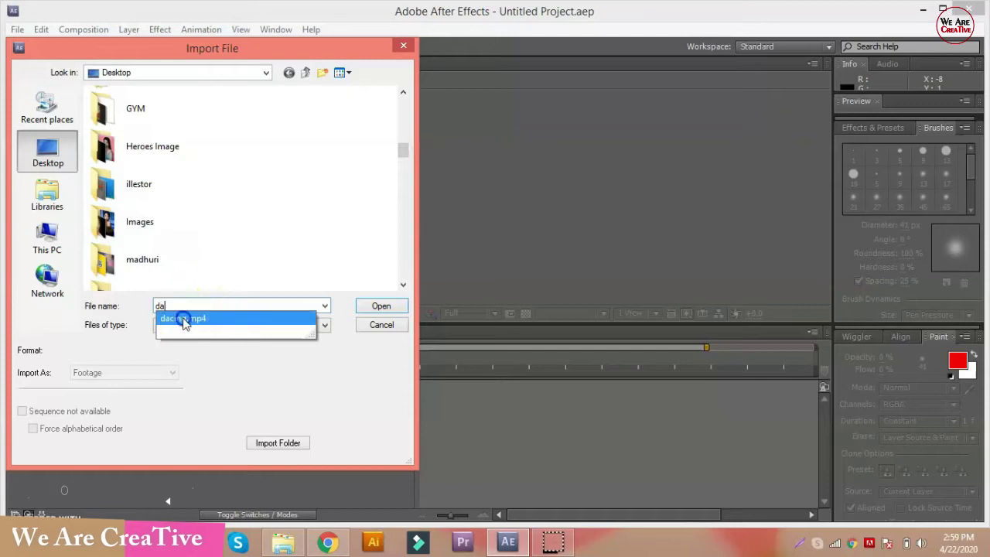
{"action": "left_click", "coordinate": [190, 317]}
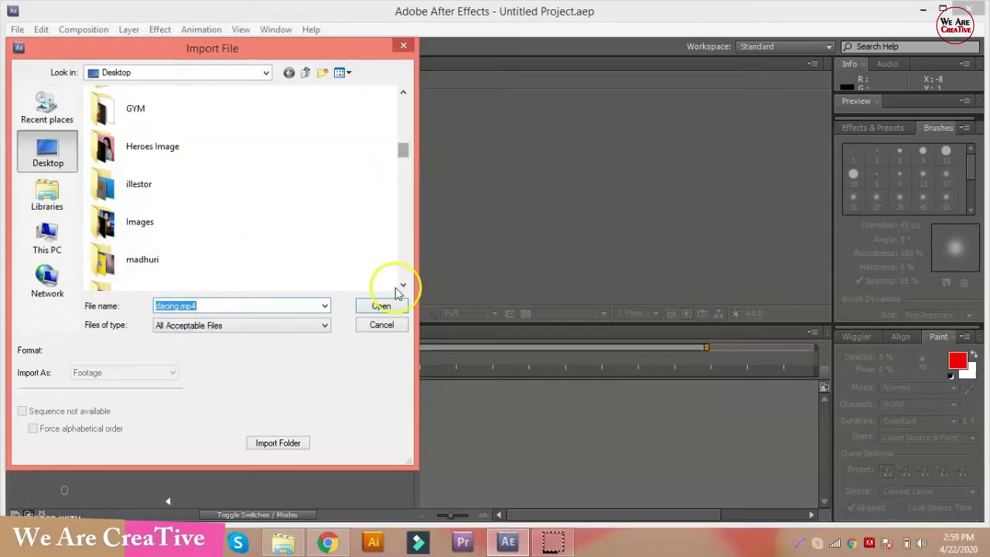
{"action": "left_click", "coordinate": [381, 307]}
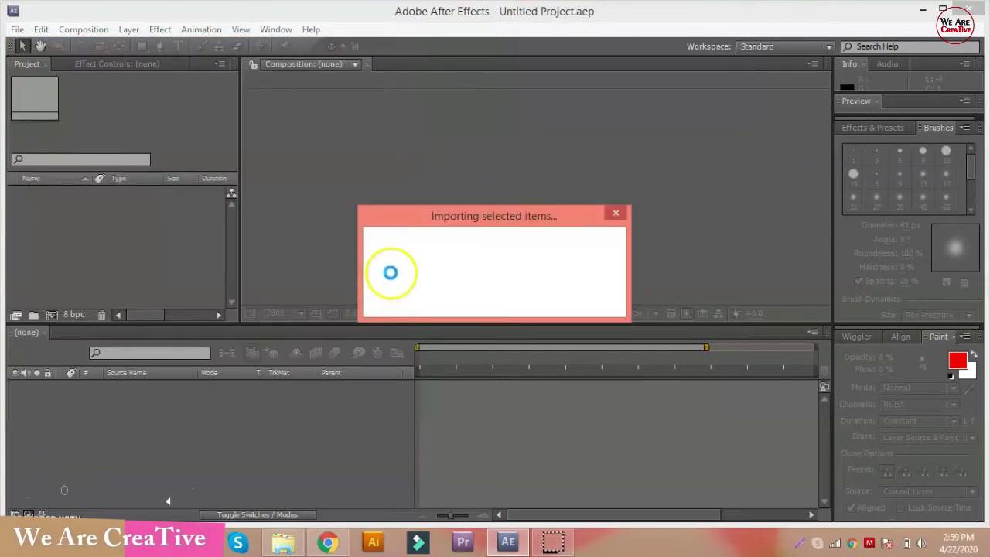
{"action": "left_click", "coordinate": [160, 242]}
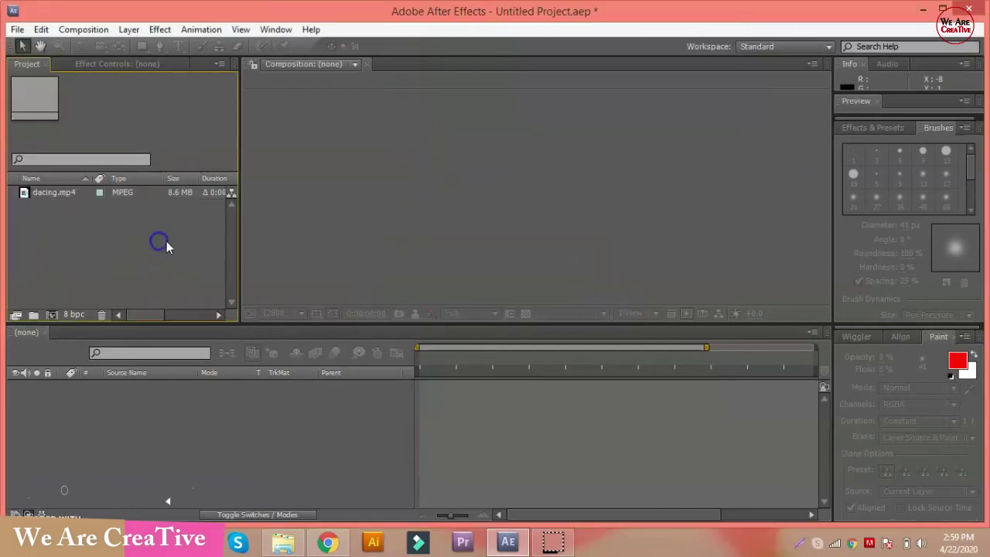
{"action": "left_click", "coordinate": [44, 194]}
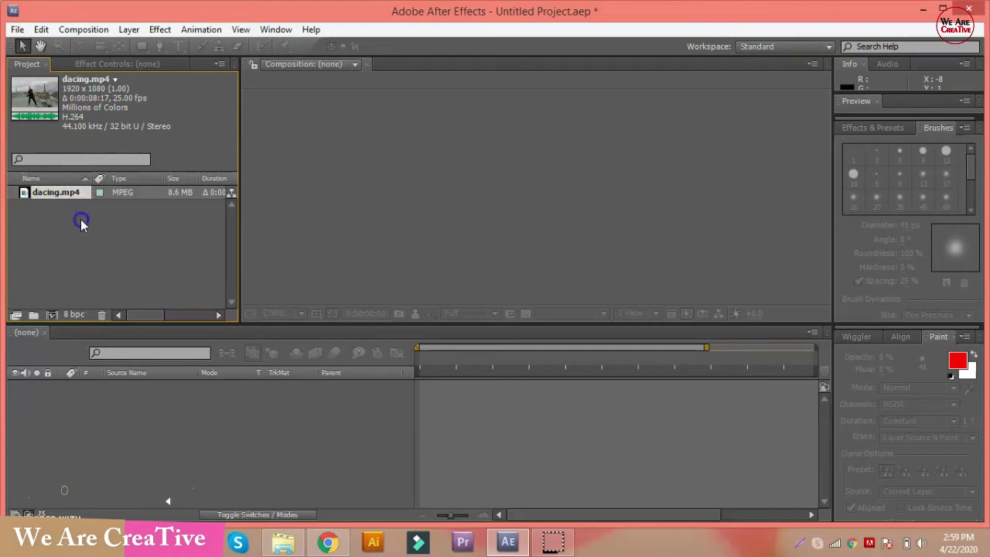
Create a 'dacing' composition by dragging dacing.mp4 into the timeline
{"action": "left_click", "coordinate": [79, 221]}
{"action": "left_click", "coordinate": [54, 193]}
{"action": "mouse_move", "coordinate": [54, 195]}
{"action": "left_mouse_down"}
{"action": "mouse_move", "coordinate": [160, 418]}
{"action": "mouse_move", "coordinate": [154, 402]}
{"action": "left_mouse_up"}
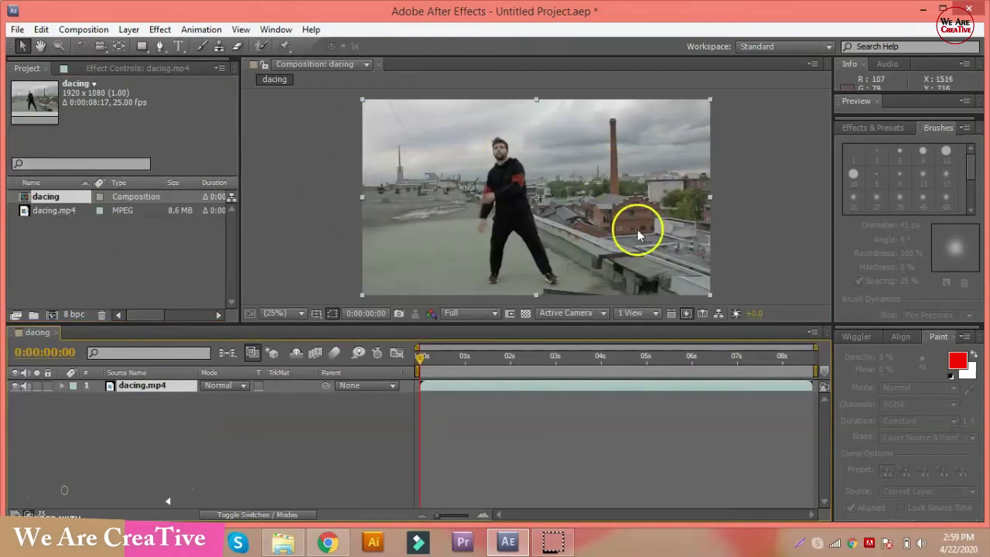
{"action": "left_click", "coordinate": [205, 429]}
Add a full-frame black solid named 'layer 1' above the footage
{"action": "right_click", "coordinate": [199, 415]}
{"action": "mouse_move", "coordinate": [257, 280]}
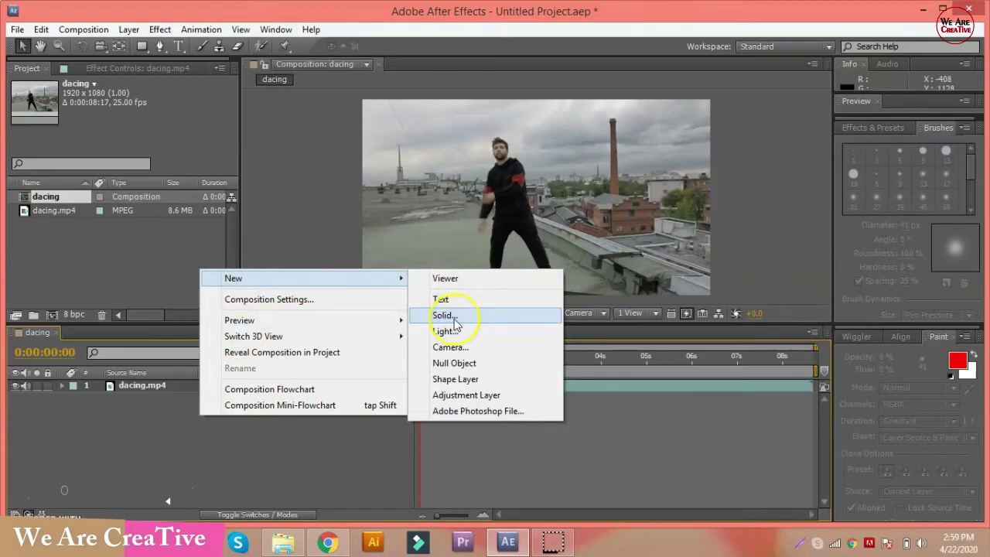
{"action": "left_click", "coordinate": [444, 315]}
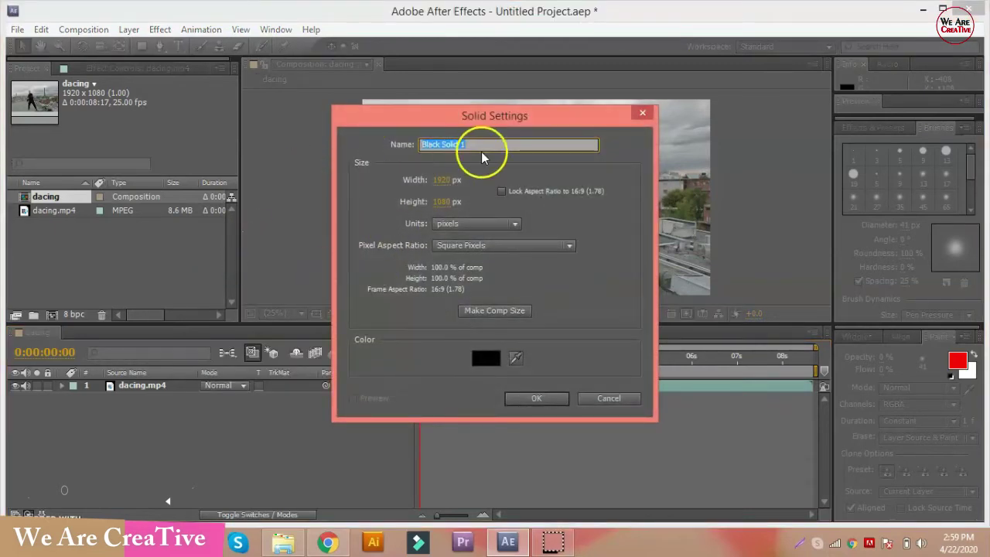
{"action": "key", "text": "BackSpace"}
{"action": "type", "text": "layer"}
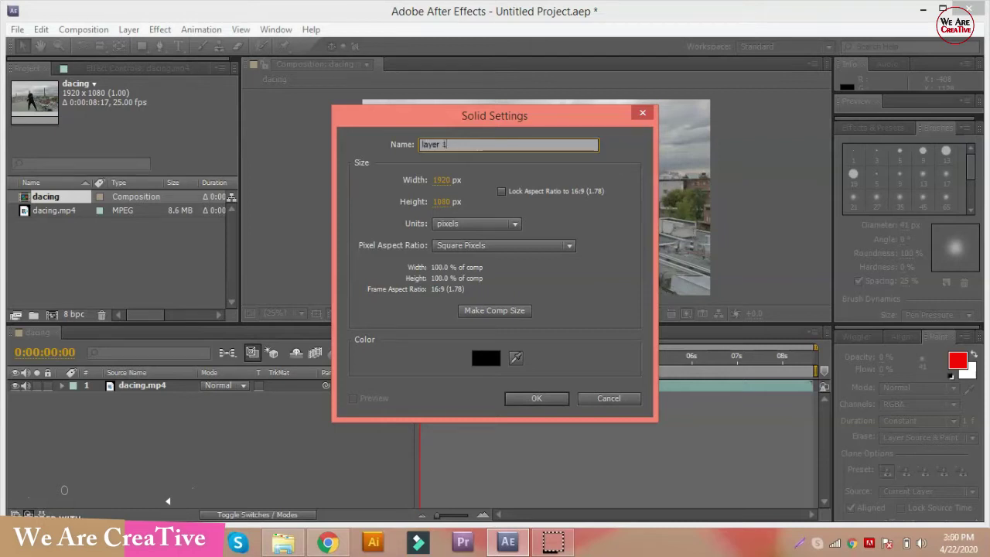
{"action": "left_click", "coordinate": [534, 398]}
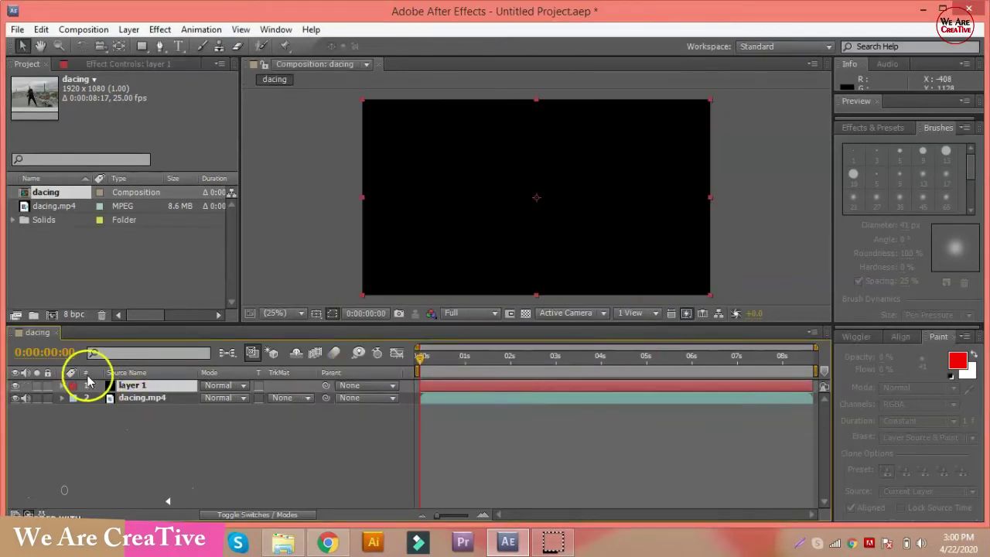
Hide layer 1, open dacing.mp4 in its Layer viewer, and select the Brush tool
{"action": "left_click", "coordinate": [15, 387]}
{"action": "left_click", "coordinate": [104, 429]}
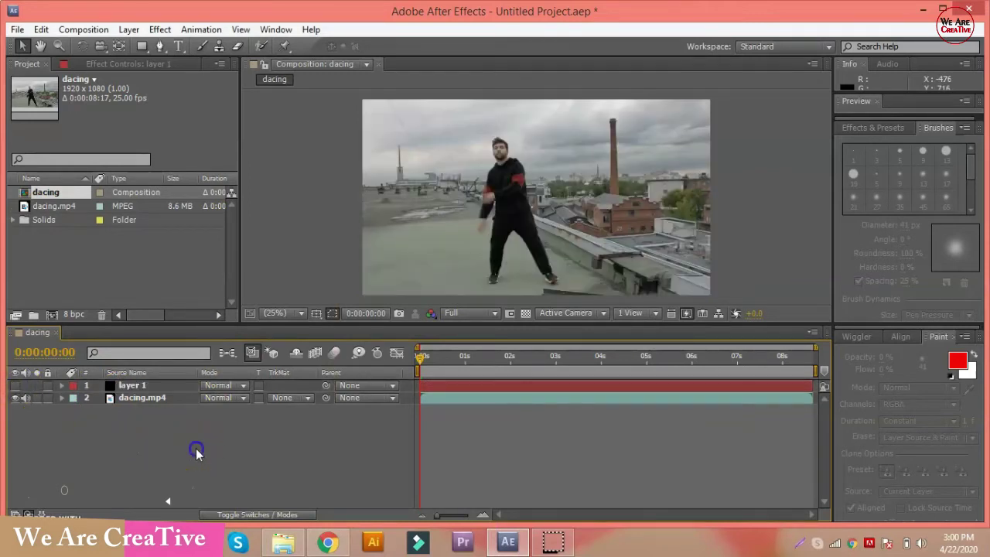
{"action": "left_click", "coordinate": [136, 398]}
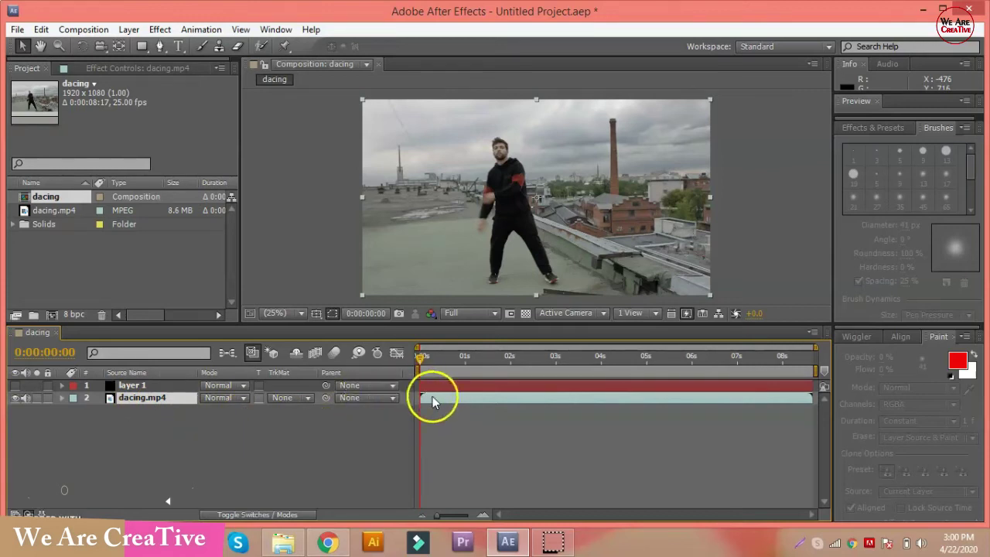
{"action": "double_click", "coordinate": [143, 397]}
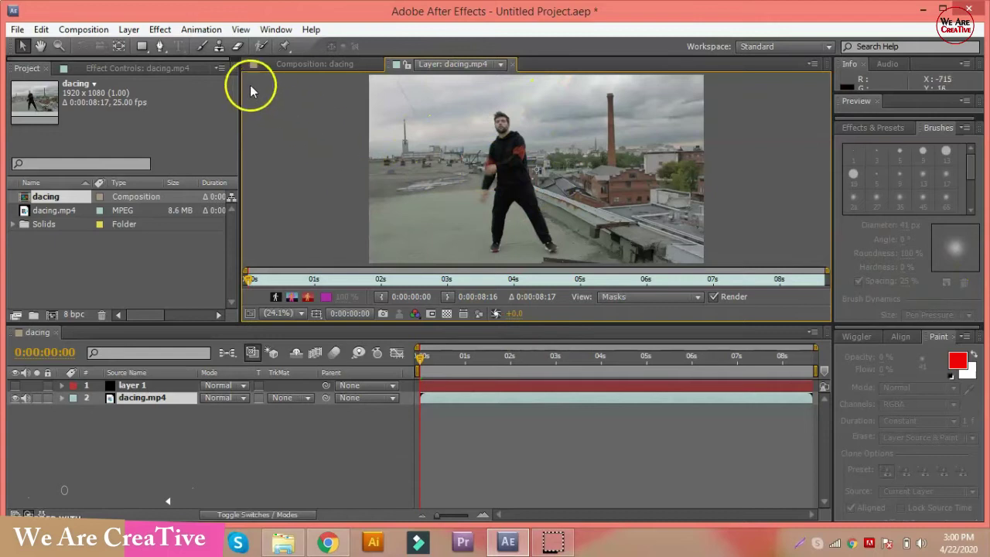
{"action": "left_click", "coordinate": [199, 49]}
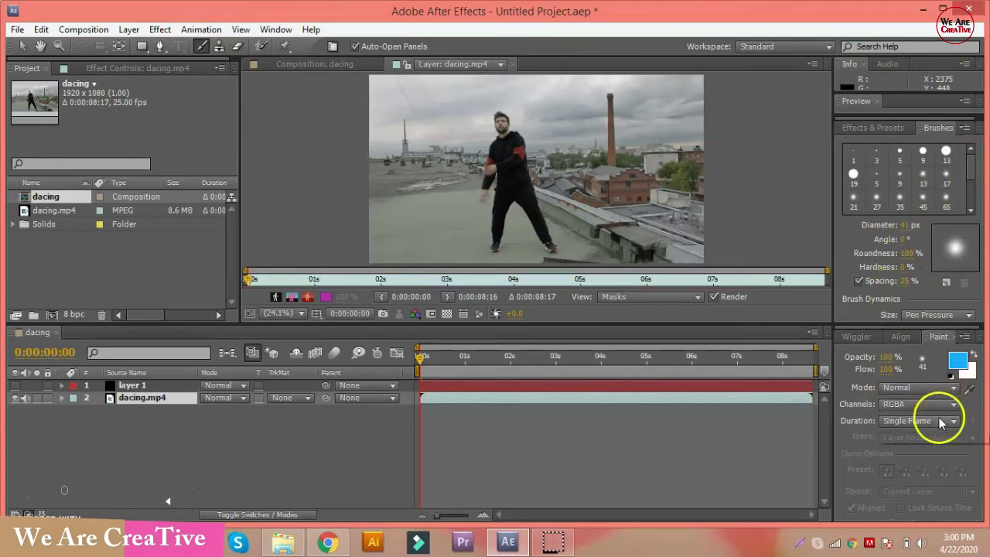
Keep Normal mode, RGBA channels and Single Frame duration, and pick the 35 px Soft Round brush
{"action": "left_click", "coordinate": [893, 388]}
{"action": "left_click", "coordinate": [797, 124]}
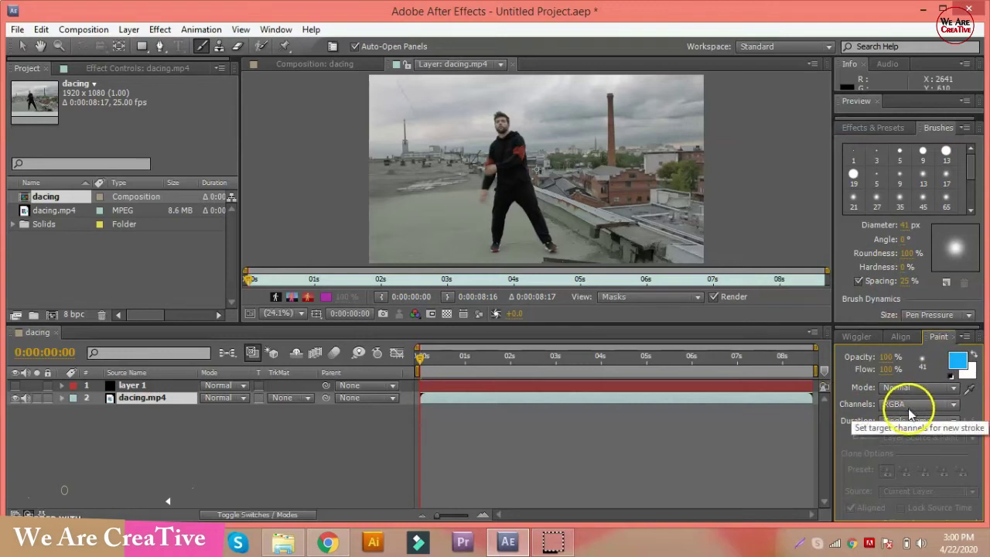
{"action": "left_click", "coordinate": [924, 406]}
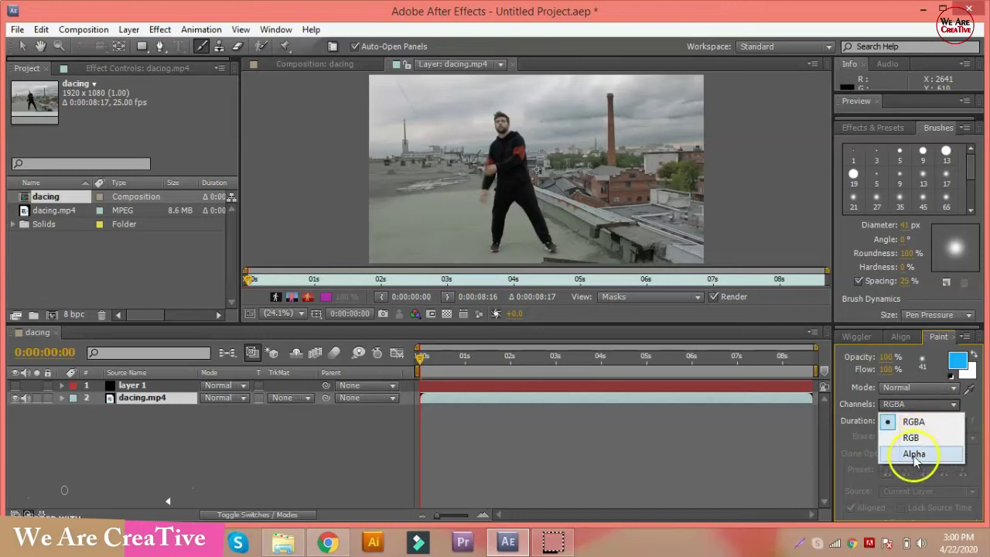
{"action": "left_click", "coordinate": [914, 423]}
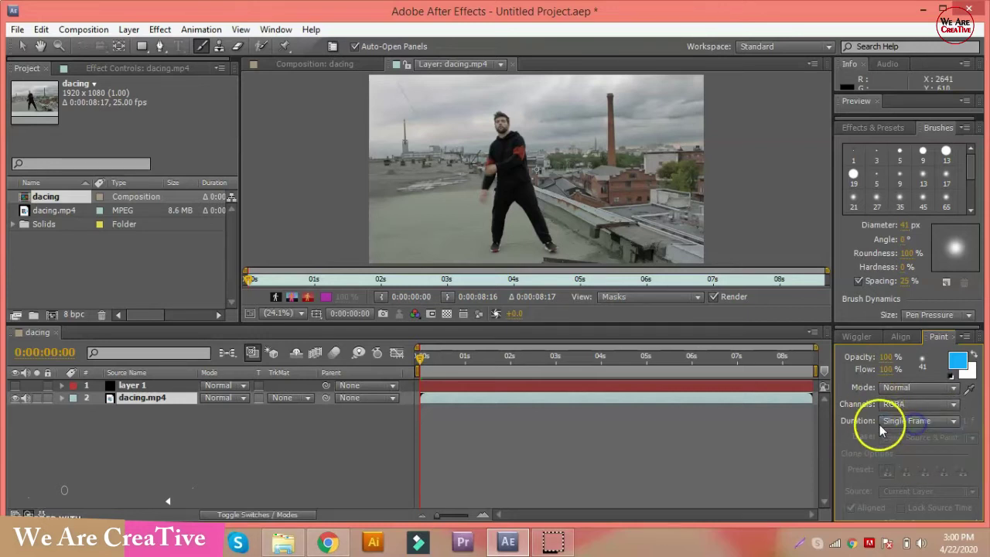
{"action": "left_click", "coordinate": [918, 420]}
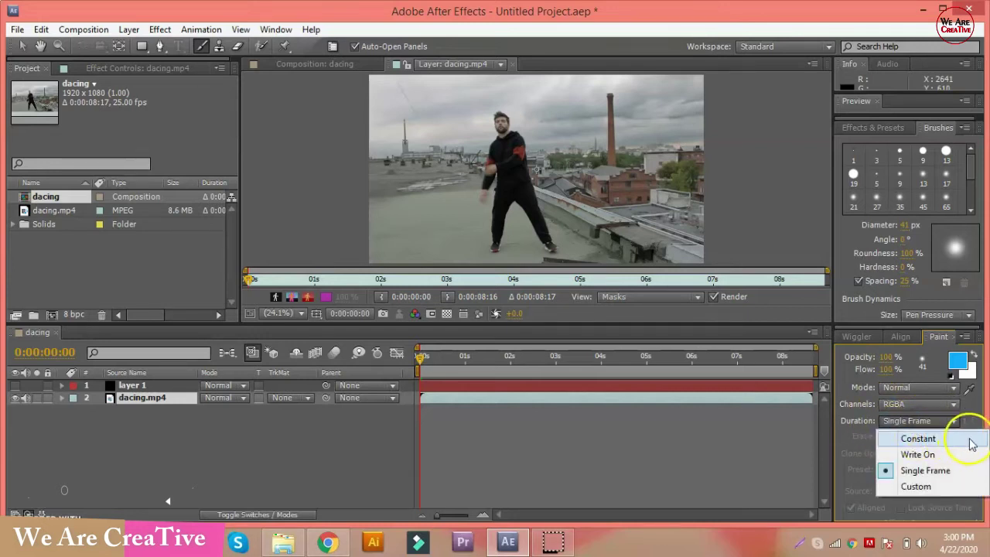
{"action": "left_click", "coordinate": [932, 472]}
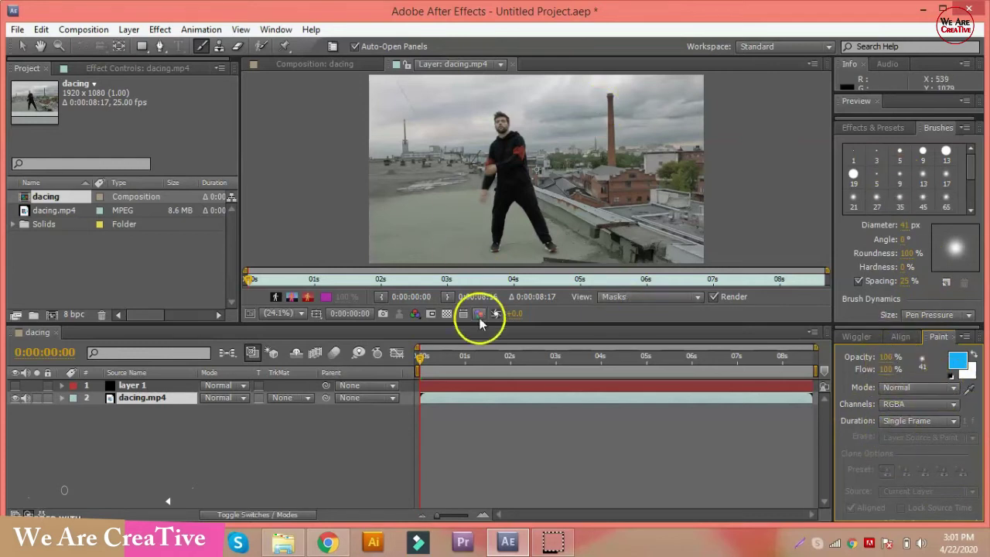
{"action": "left_click", "coordinate": [900, 200]}
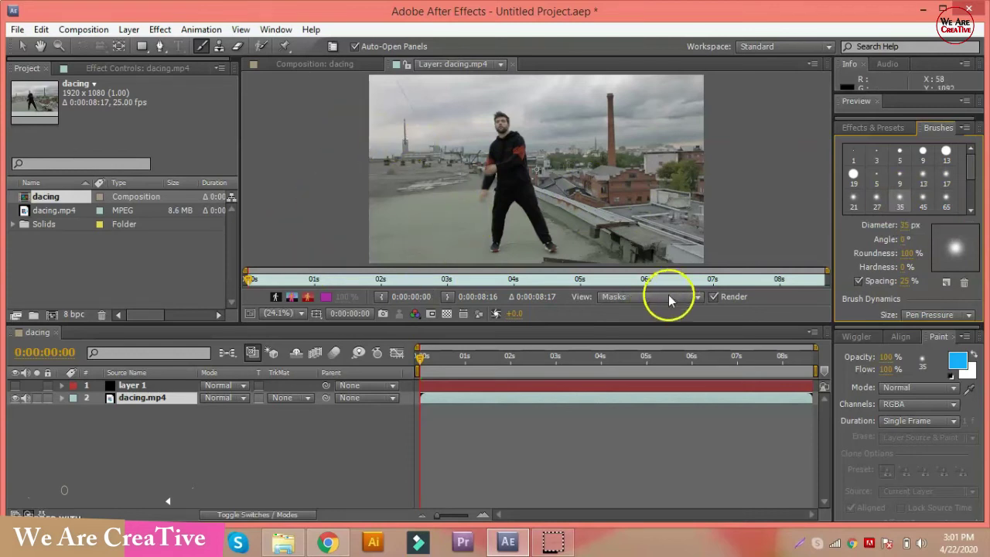
Set the paint colour to light blue, try a dot on the leg, and undo it
{"action": "left_click", "coordinate": [958, 361]}
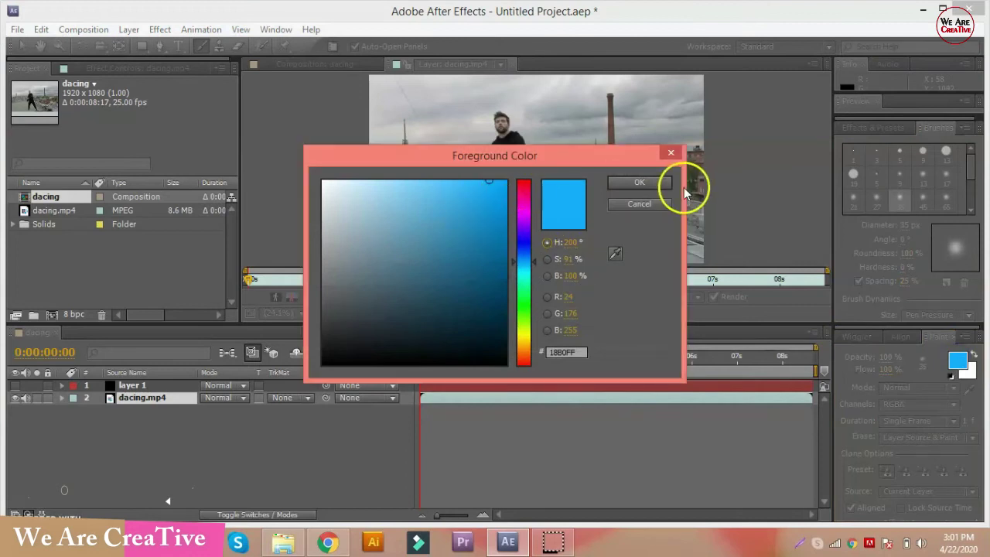
{"action": "left_click", "coordinate": [640, 184]}
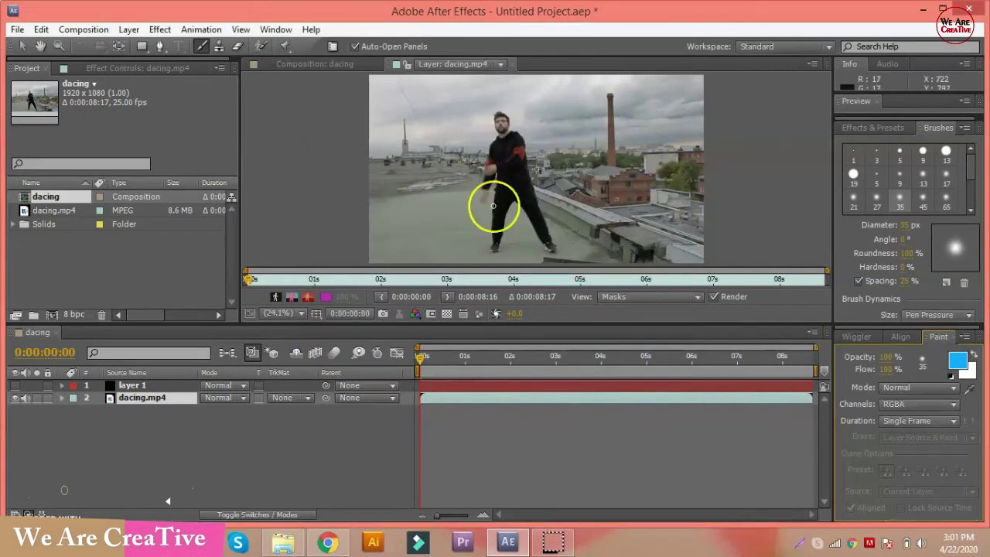
{"action": "left_click", "coordinate": [499, 248]}
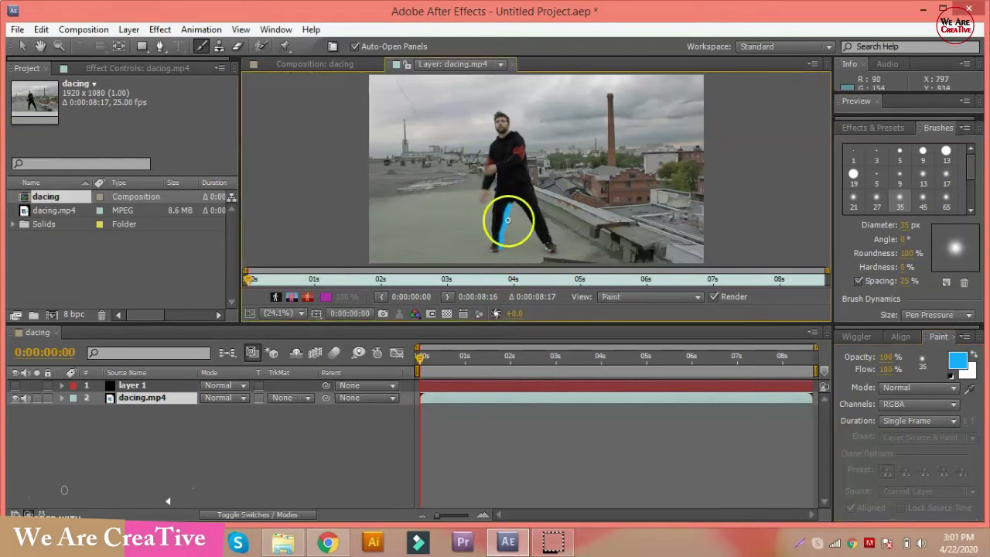
{"action": "key", "text": "ctrl+z"}
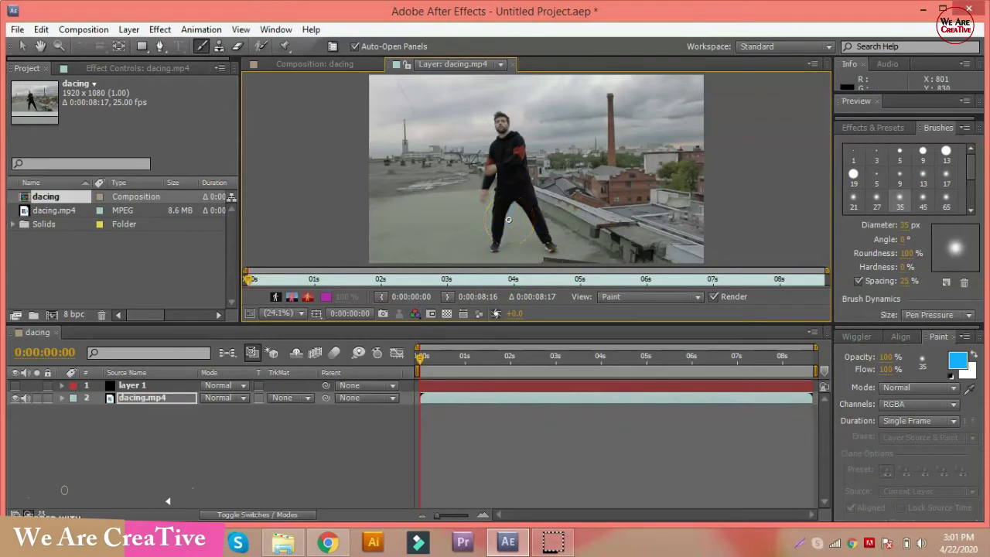
With the 13 px soft brush, paint a blue stroke down the leg on frame 0, then advance a frame
{"action": "left_click", "coordinate": [923, 174]}
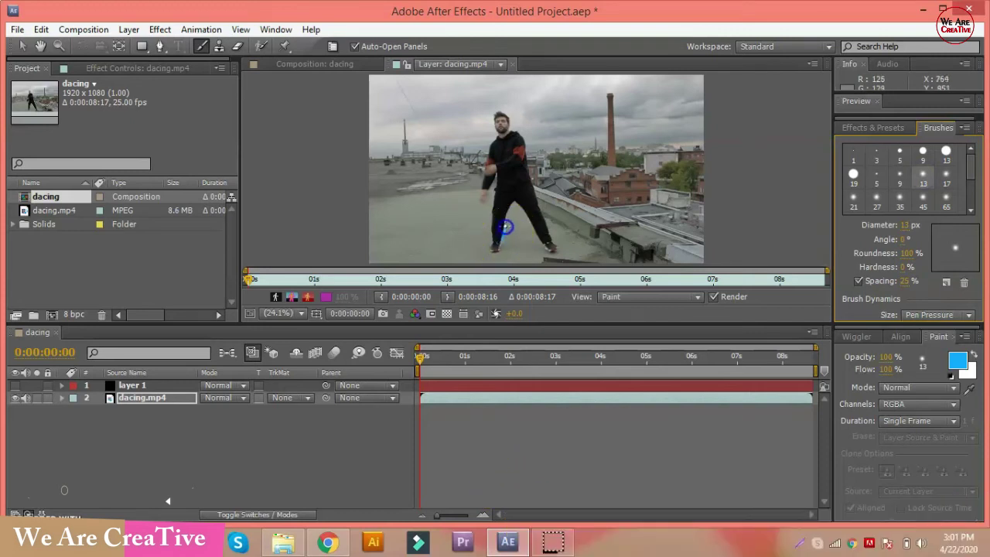
{"action": "left_click_drag", "start_coordinate": [520, 211], "coordinate": [526, 219]}
{"action": "key", "text": "ctrl+z"}
{"action": "left_click", "coordinate": [503, 245]}
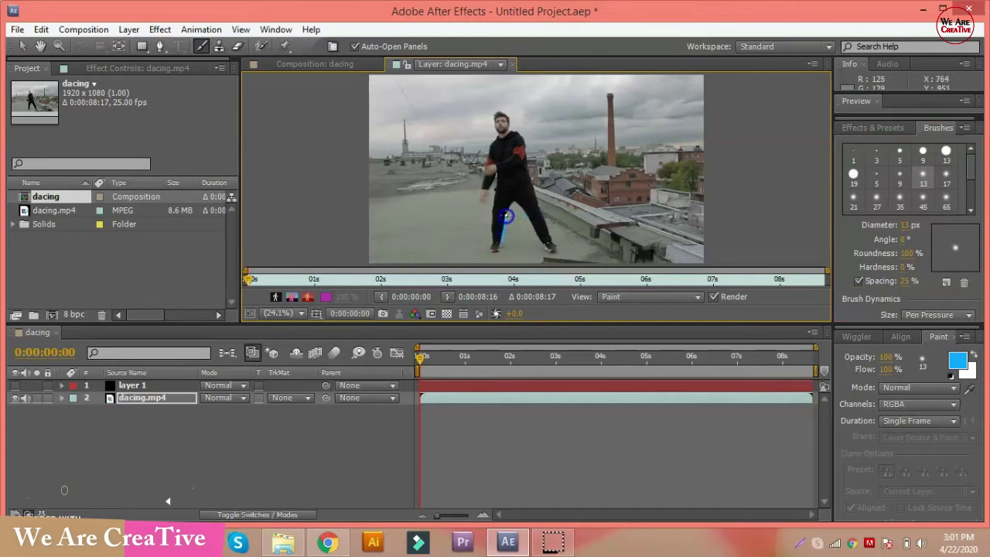
{"action": "left_click_drag", "start_coordinate": [506, 211], "coordinate": [521, 235]}
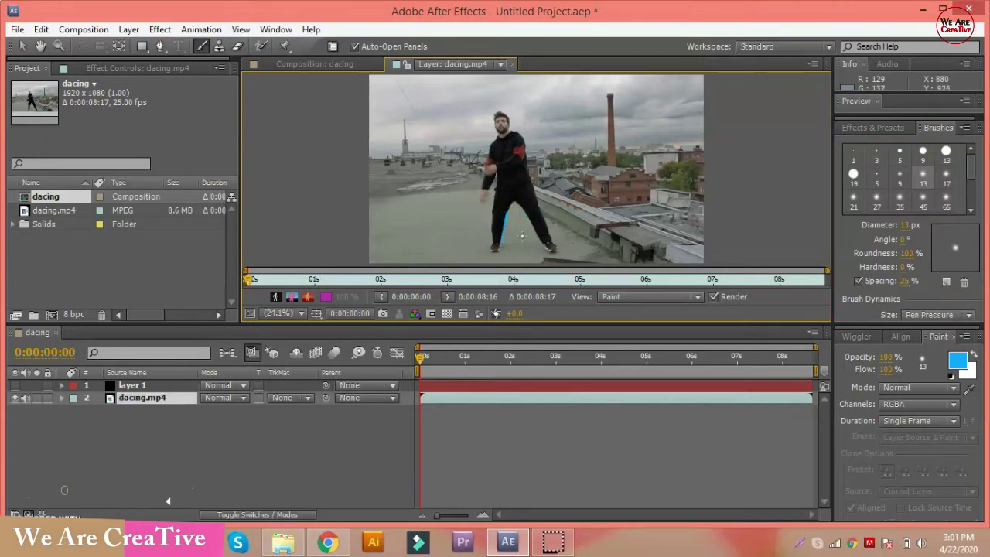
{"action": "key", "text": "Page_Down"}
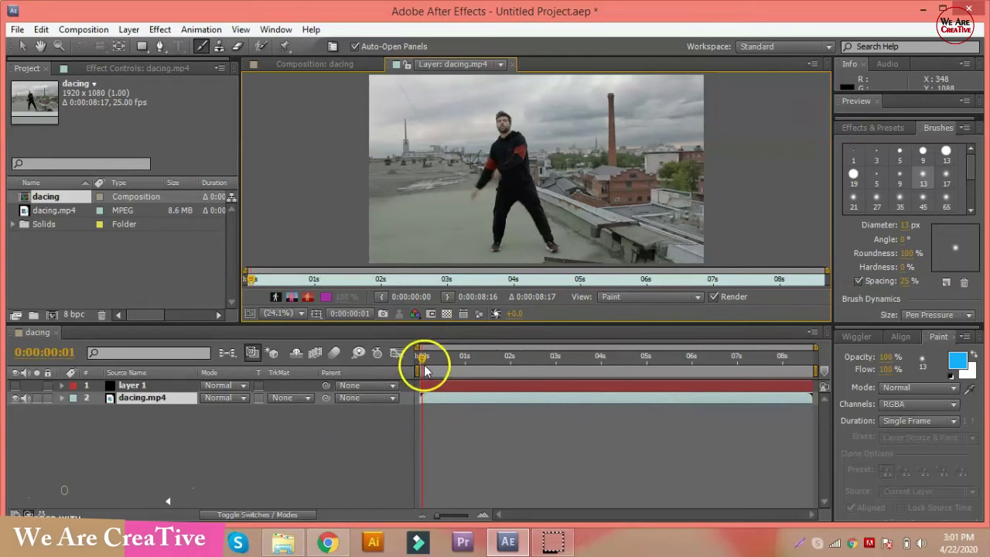
Paint blue strokes along the leg and foot on frames 1 to 4, advancing one frame after each
{"action": "left_click", "coordinate": [512, 208]}
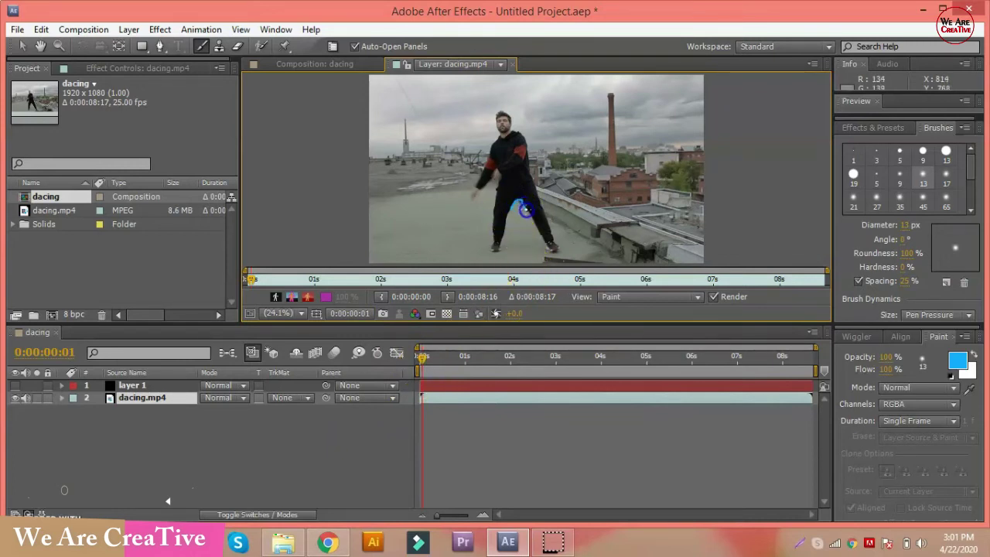
{"action": "left_click_drag", "start_coordinate": [529, 216], "coordinate": [533, 224]}
{"action": "key", "text": "Page_Down"}
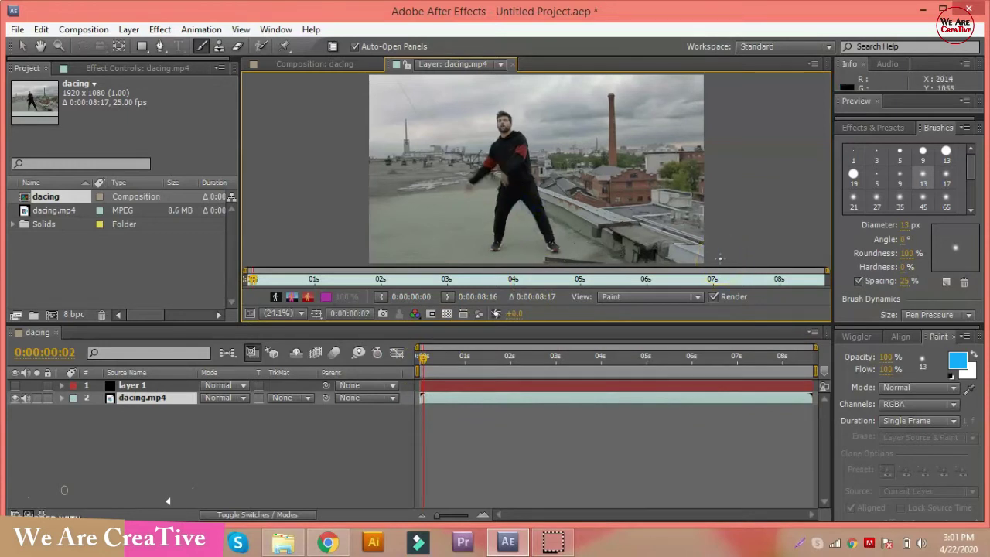
{"action": "left_click", "coordinate": [536, 223]}
{"action": "left_click_drag", "start_coordinate": [546, 244], "coordinate": [550, 246]}
{"action": "key", "text": "Page_Down"}
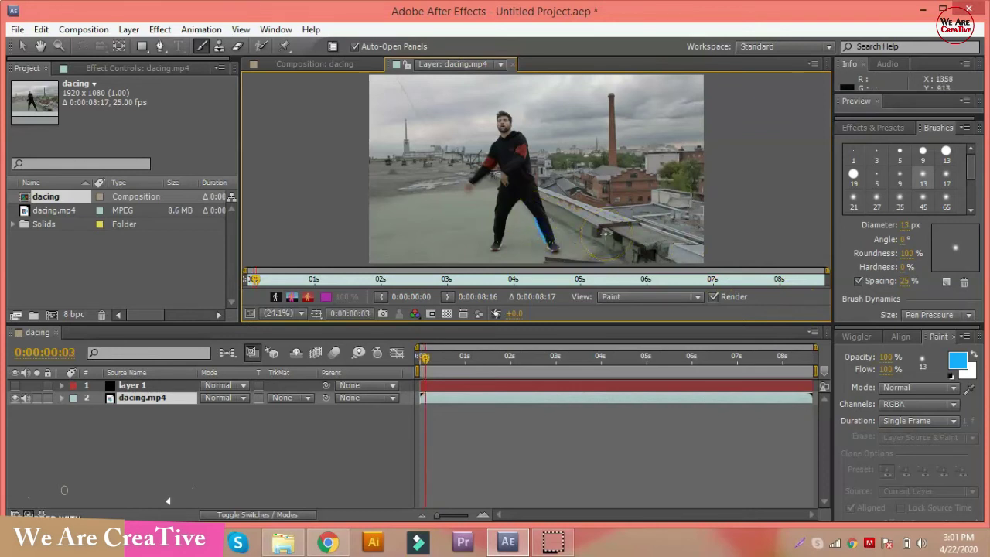
{"action": "left_click", "coordinate": [553, 250]}
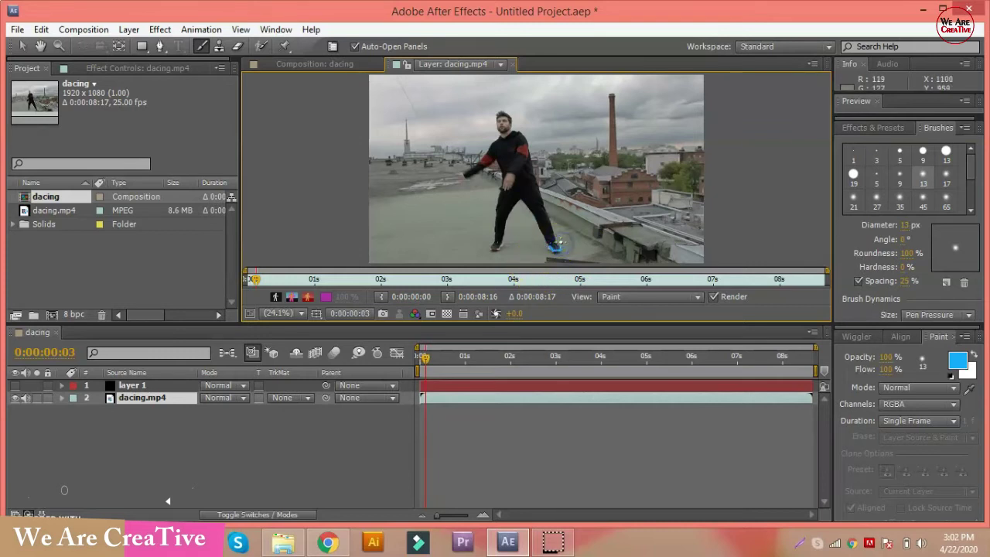
{"action": "key", "text": "Page_Down"}
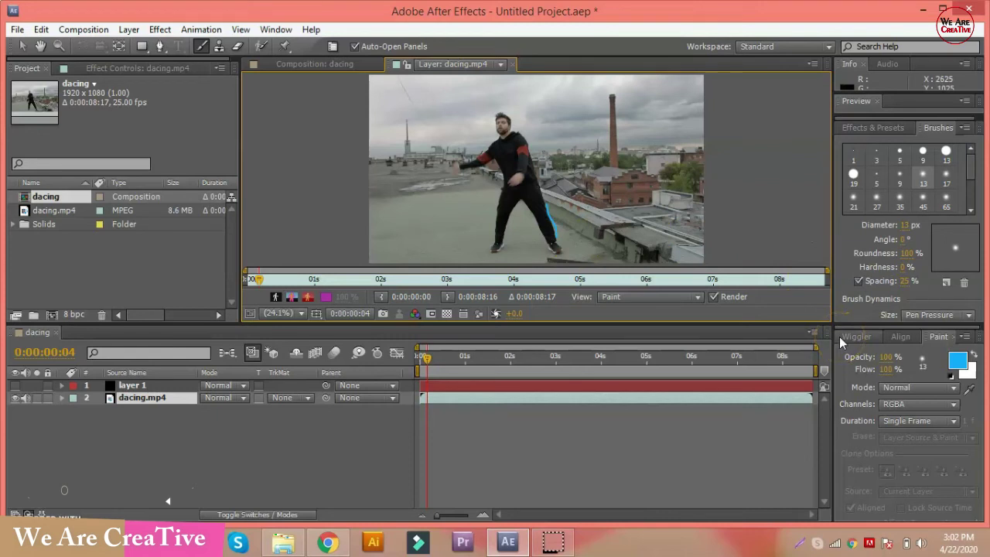
{"action": "key", "text": "Page_Down"}
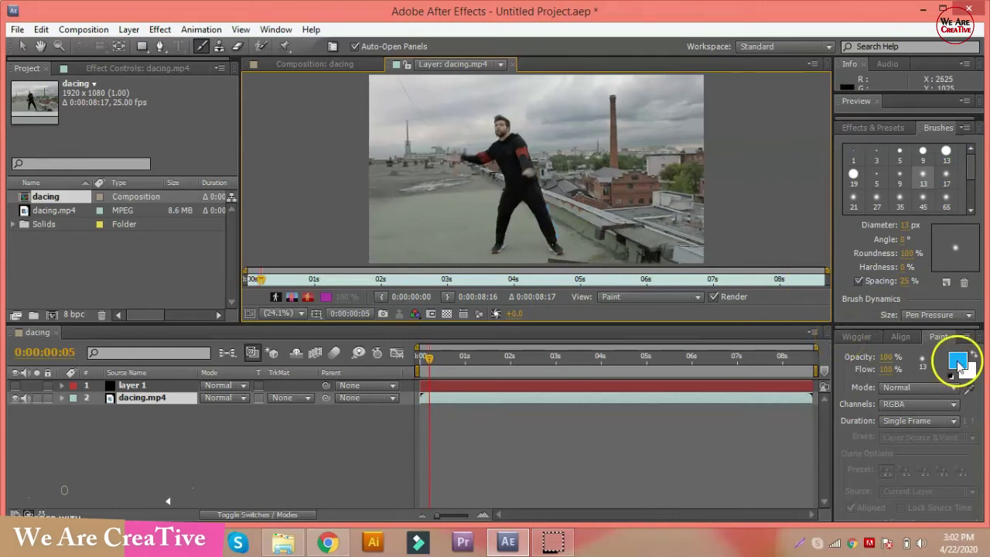
{"action": "left_click", "coordinate": [958, 362]}
Change the paint colour to magenta
{"action": "left_click", "coordinate": [525, 214]}
{"action": "left_click", "coordinate": [489, 183]}
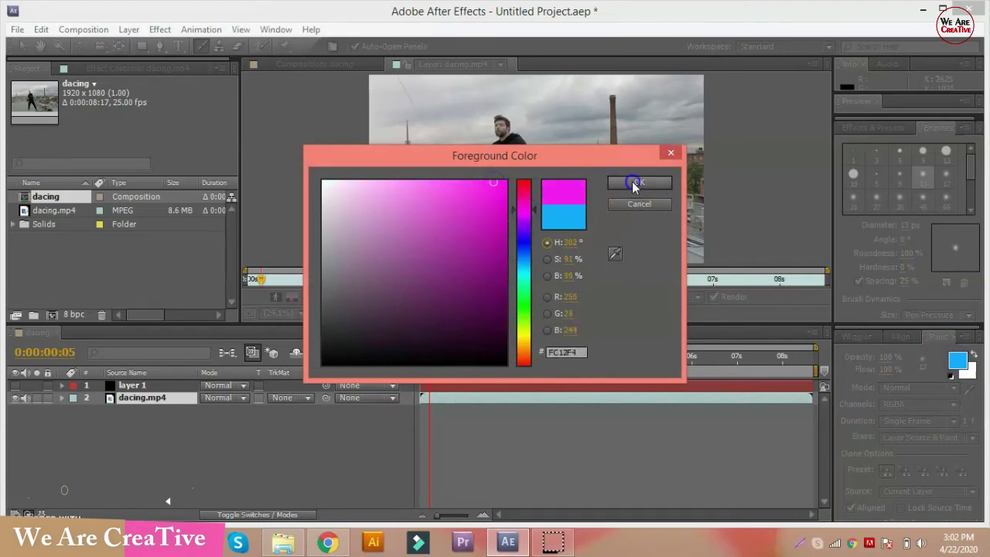
{"action": "left_click", "coordinate": [639, 183]}
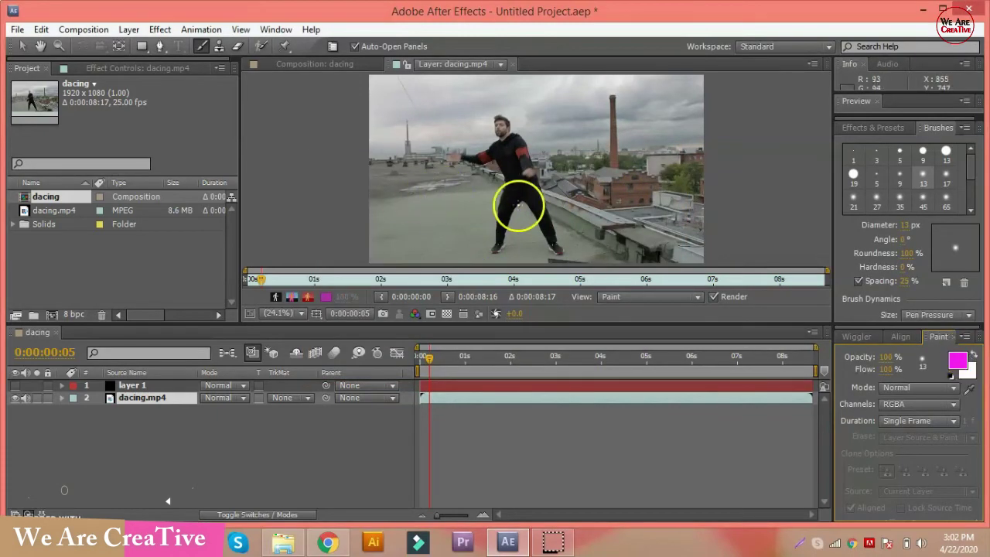
Paint magenta strokes along the dancer's raised arm on successive frames
{"action": "left_click", "coordinate": [545, 199]}
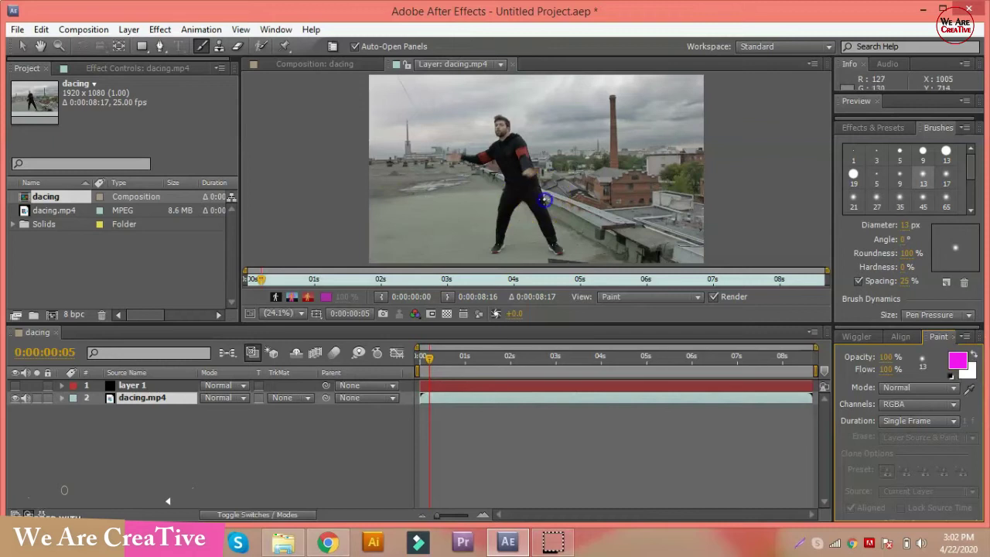
{"action": "left_click_drag", "start_coordinate": [544, 193], "coordinate": [540, 184]}
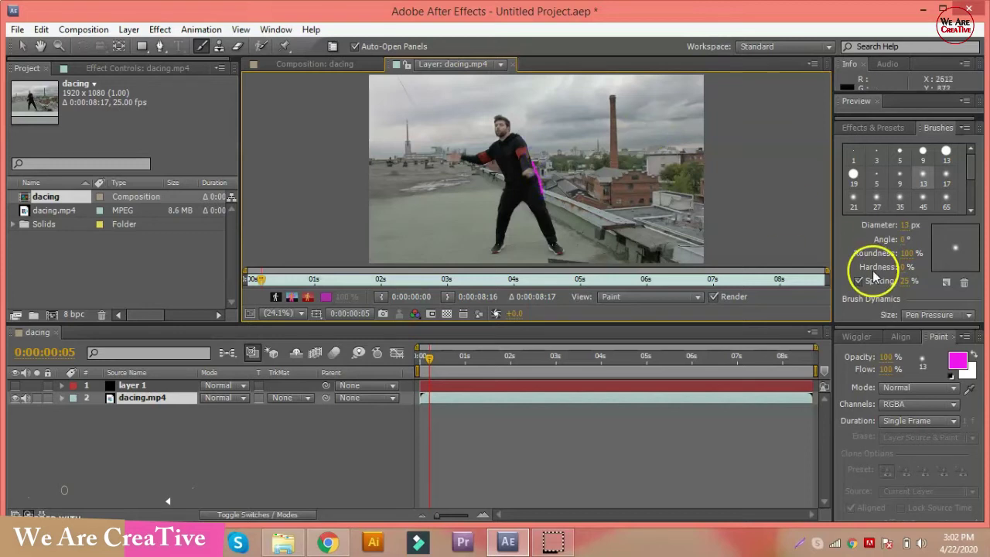
{"action": "key", "text": "Page_Down"}
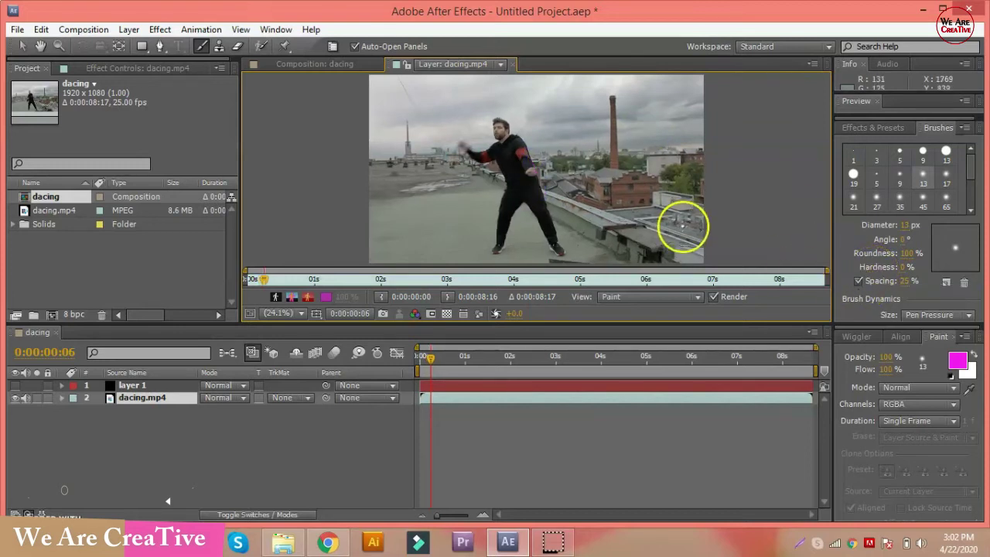
{"action": "left_click_drag", "start_coordinate": [532, 155], "coordinate": [509, 139]}
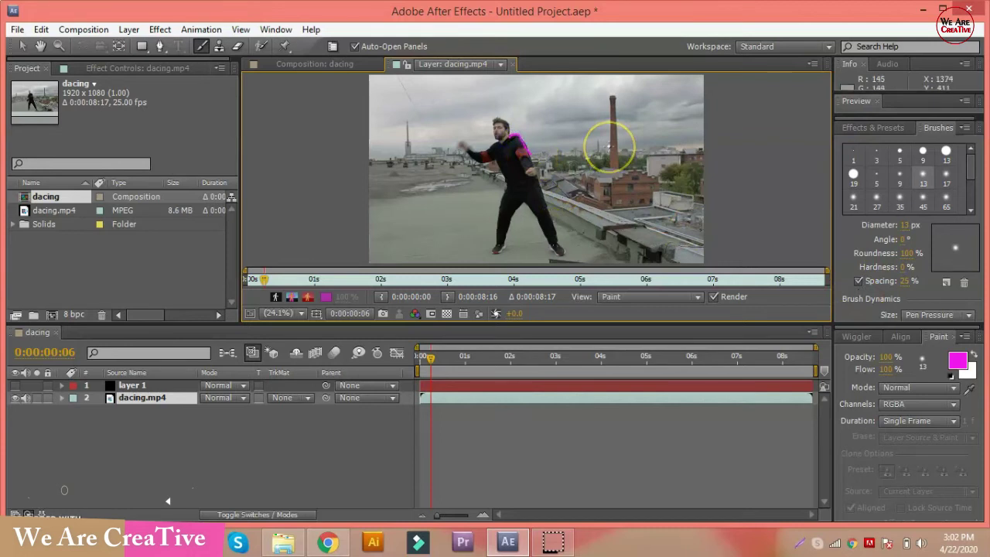
{"action": "key", "text": "Page_Down"}
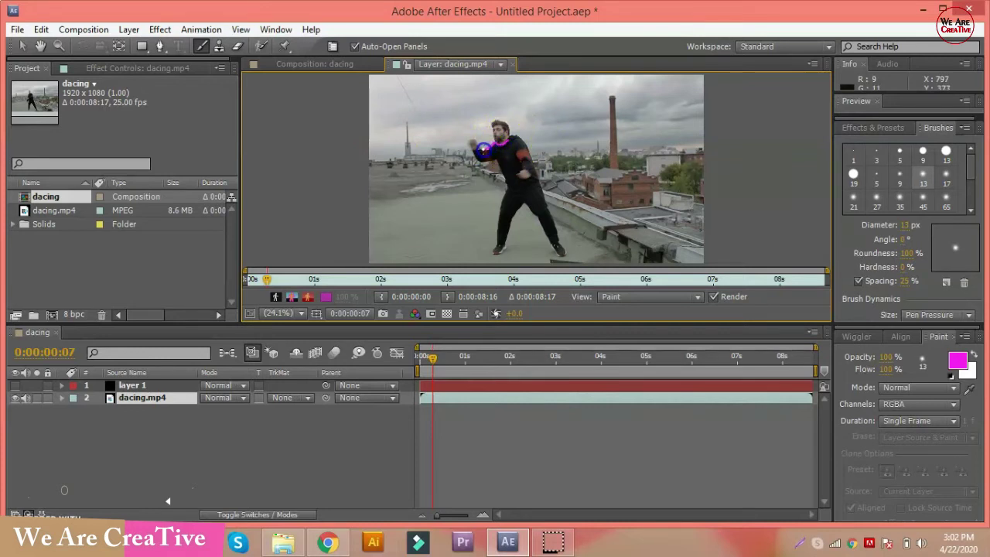
{"action": "left_click_drag", "start_coordinate": [476, 141], "coordinate": [473, 140]}
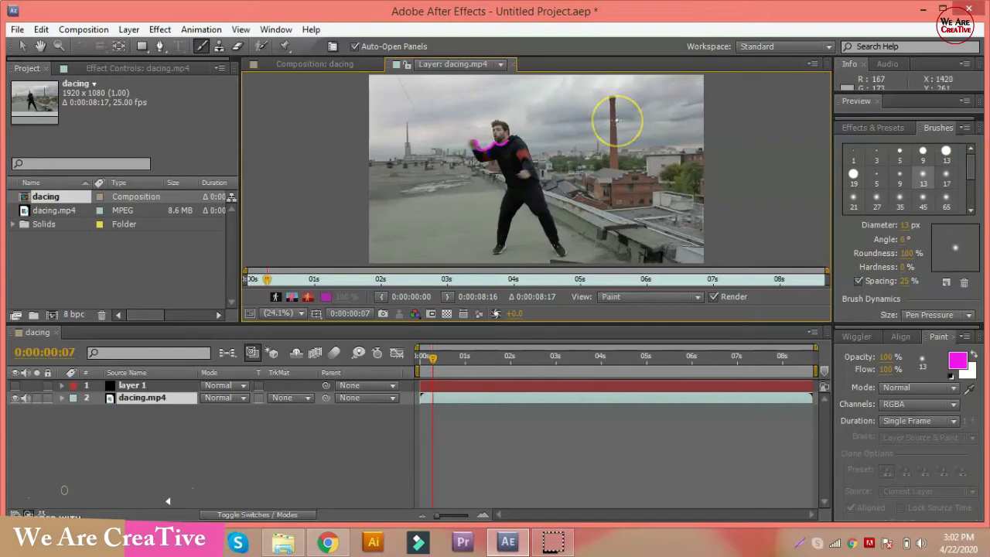
{"action": "key", "text": "Page_Down"}
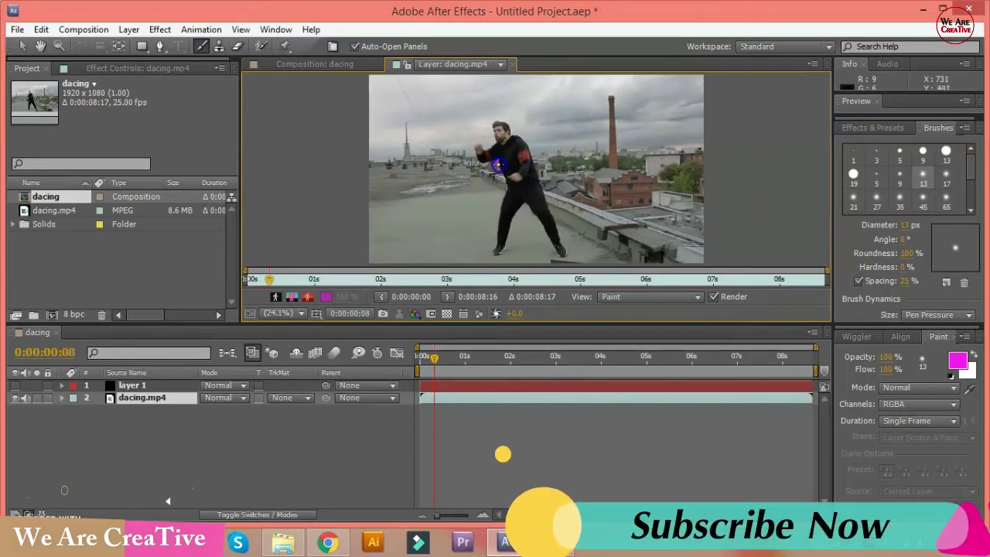
Paint magenta down the dancer's side through frame 8, then scrub back to review
{"action": "left_click", "coordinate": [501, 172]}
{"action": "left_click_drag", "start_coordinate": [503, 190], "coordinate": [505, 190]}
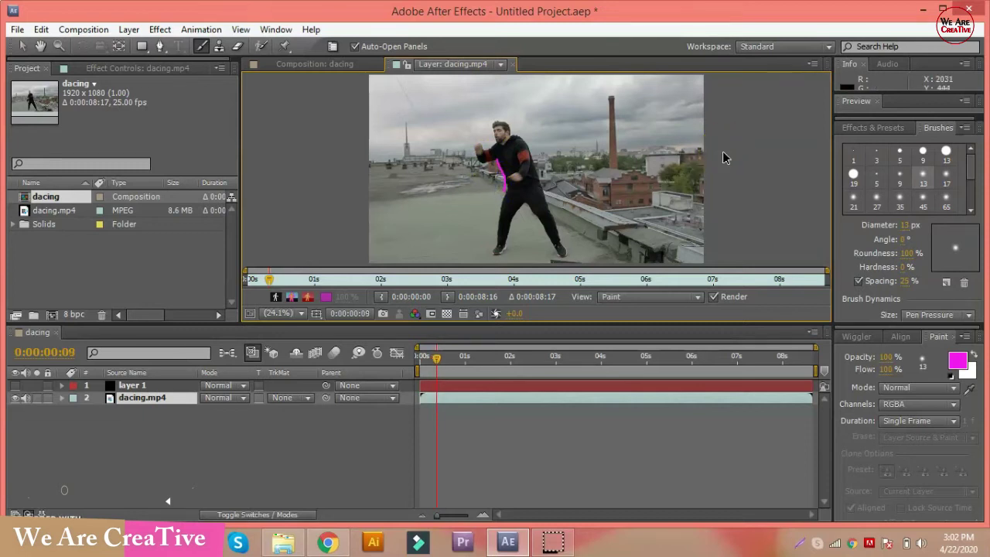
{"action": "key", "text": "Page_Down"}
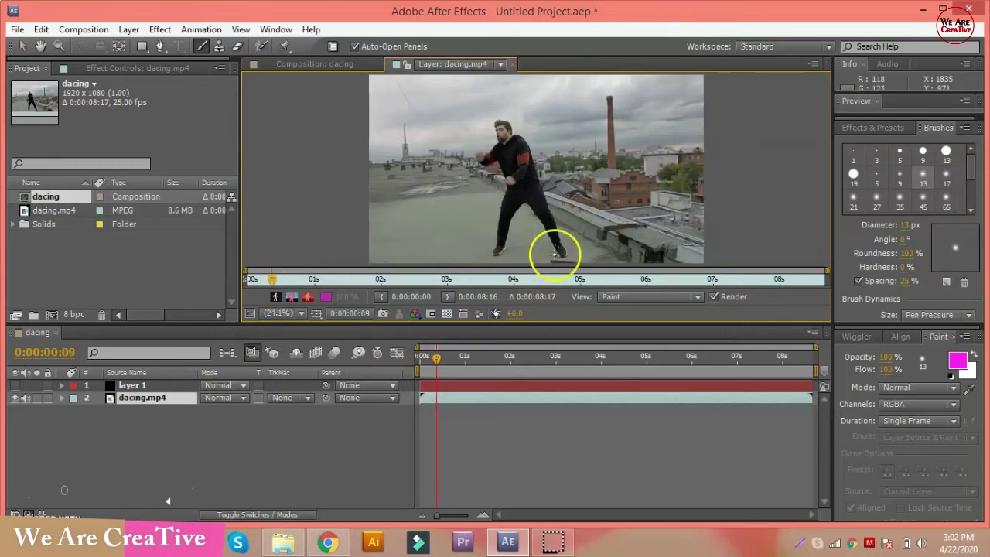
{"action": "mouse_move", "coordinate": [437, 359]}
{"action": "left_mouse_down"}
{"action": "mouse_move", "coordinate": [420, 370]}
{"action": "mouse_move", "coordinate": [435, 370]}
{"action": "left_mouse_up"}
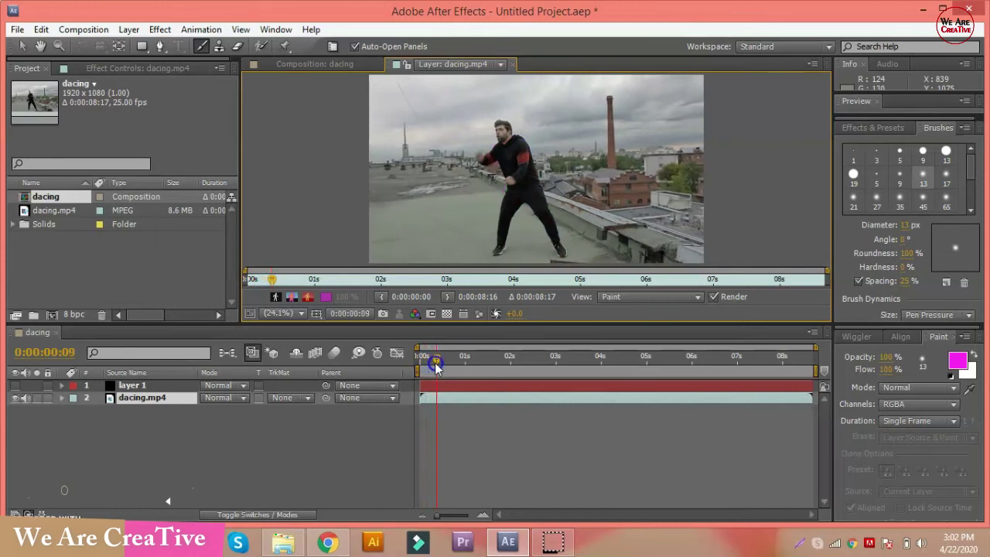
Review the earlier strokes, then paint a magenta stroke on the dancer's side at frame 9
{"action": "mouse_move", "coordinate": [435, 369]}
{"action": "left_mouse_down"}
{"action": "mouse_move", "coordinate": [421, 370]}
{"action": "mouse_move", "coordinate": [434, 370]}
{"action": "left_mouse_up"}
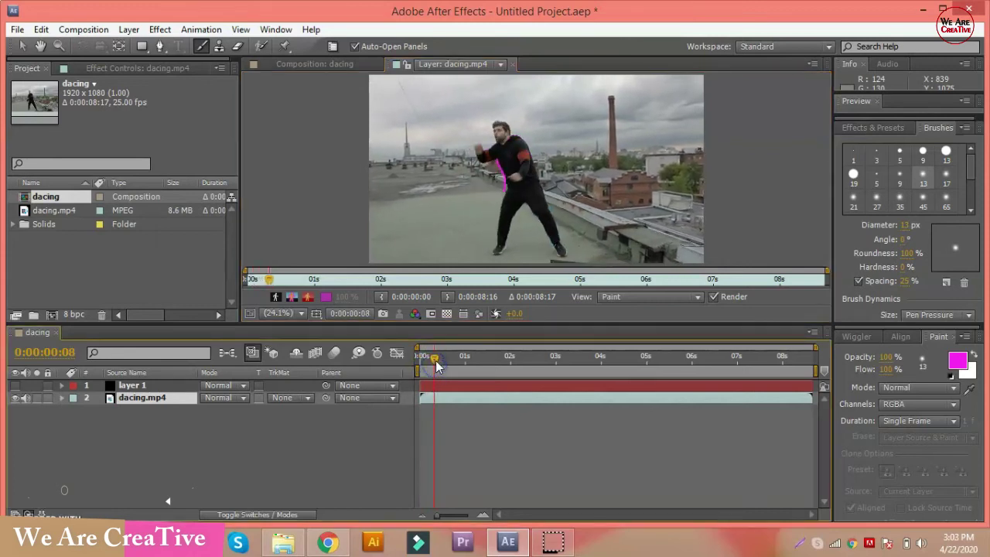
{"action": "left_click", "coordinate": [435, 360]}
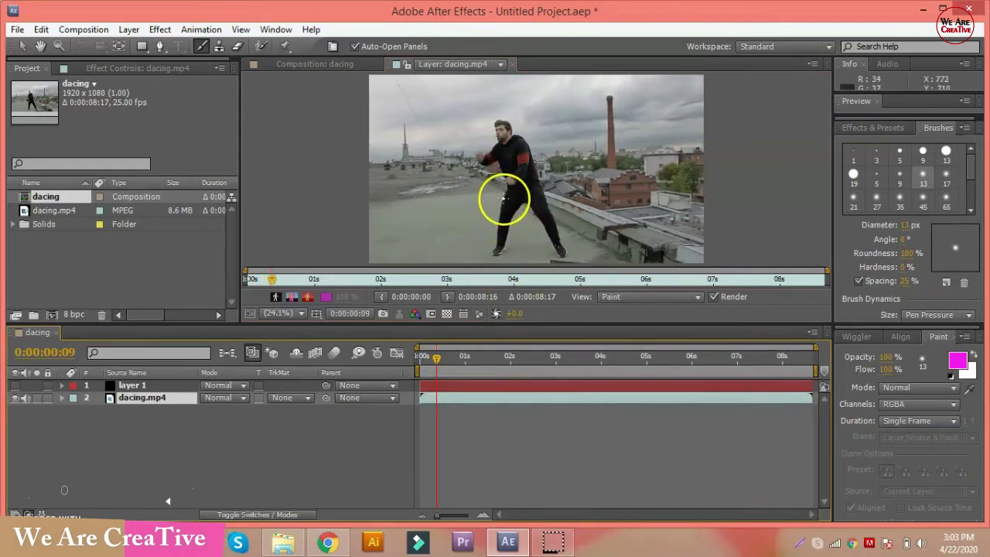
{"action": "left_click", "coordinate": [499, 204]}
{"action": "left_click_drag", "start_coordinate": [497, 224], "coordinate": [499, 226]}
{"action": "mouse_move", "coordinate": [437, 358]}
{"action": "left_mouse_down"}
{"action": "mouse_move", "coordinate": [423, 372]}
{"action": "mouse_move", "coordinate": [432, 361]}
{"action": "left_mouse_up"}
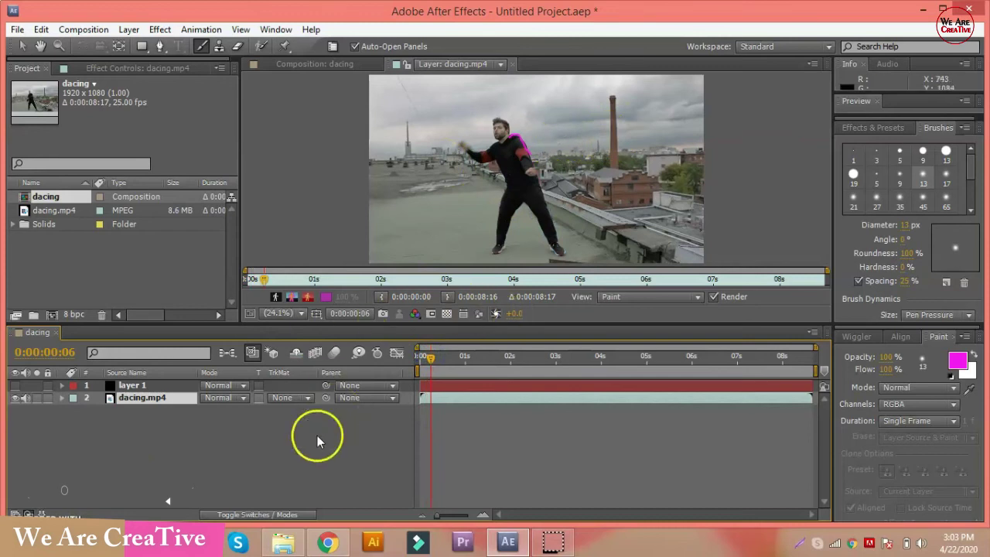
Delete the Paint effect from the dacing.mp4 layer's Effects group
{"action": "left_click", "coordinate": [63, 397]}
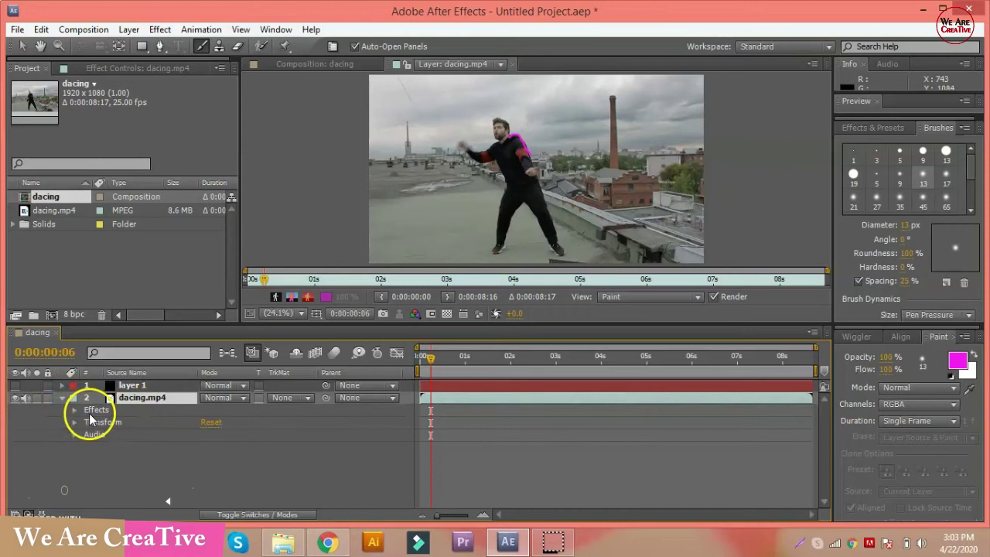
{"action": "left_click", "coordinate": [90, 411]}
{"action": "left_click", "coordinate": [74, 410]}
{"action": "left_click", "coordinate": [122, 421]}
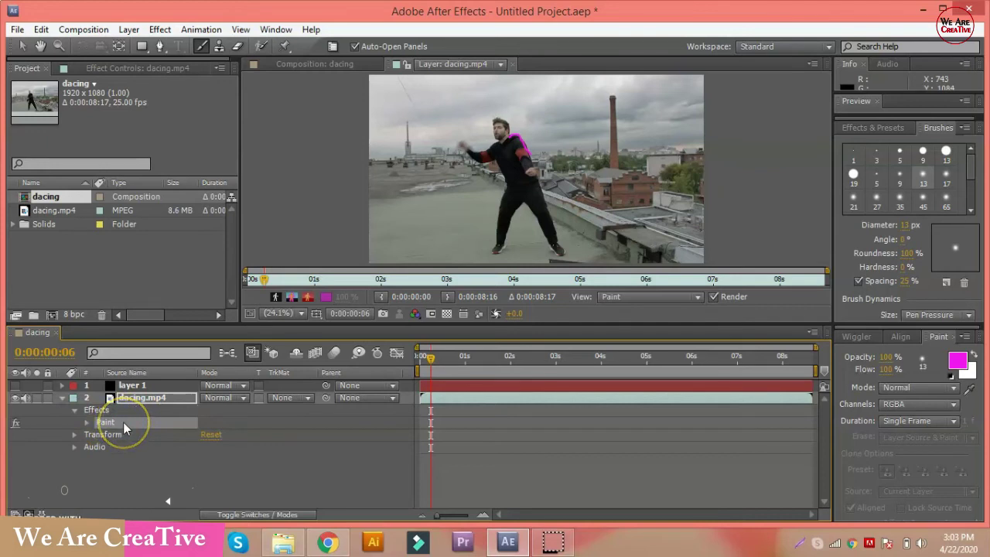
{"action": "key", "text": "Delete"}
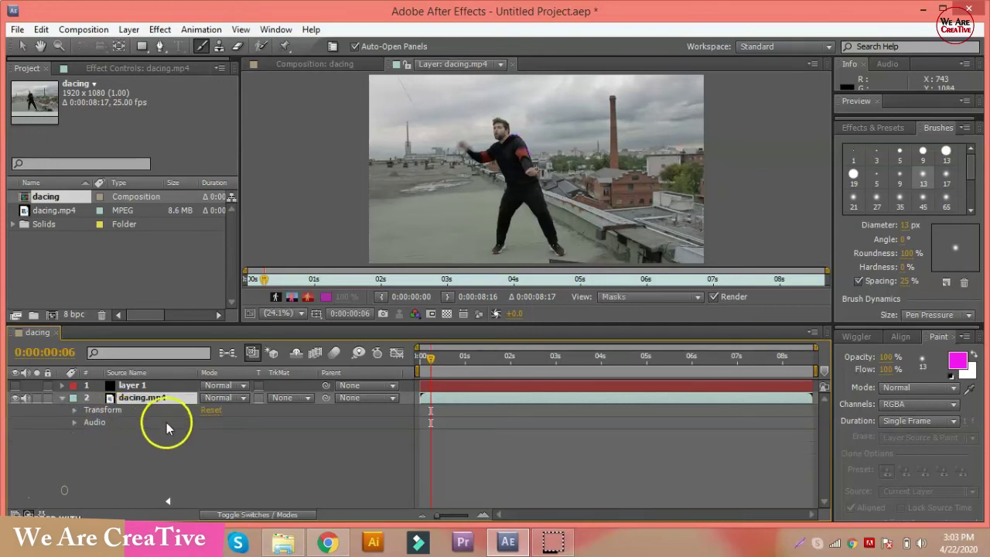
{"action": "left_click", "coordinate": [62, 399]}
Select layer 1 and close the Layer viewer to return to the composition
{"action": "left_click", "coordinate": [131, 386]}
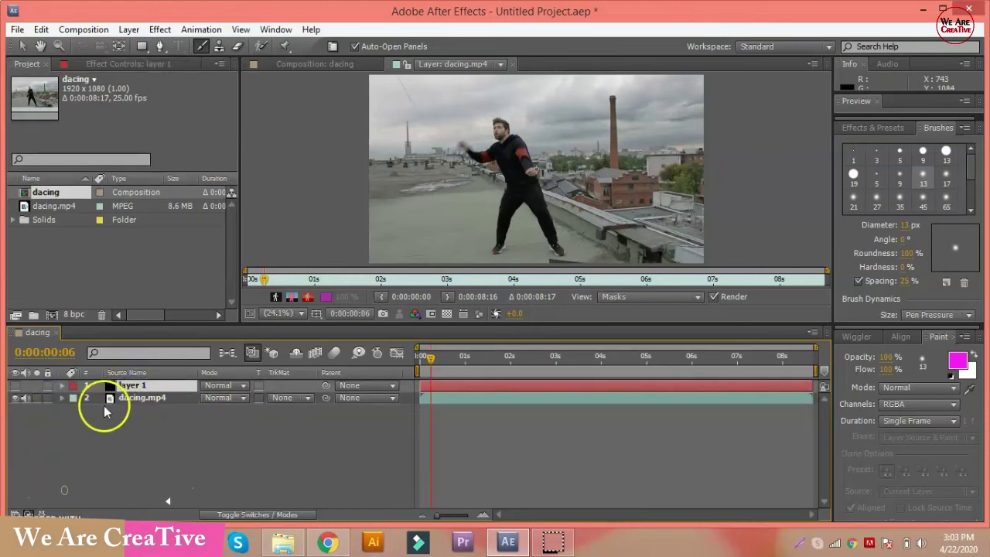
{"action": "left_click", "coordinate": [159, 391]}
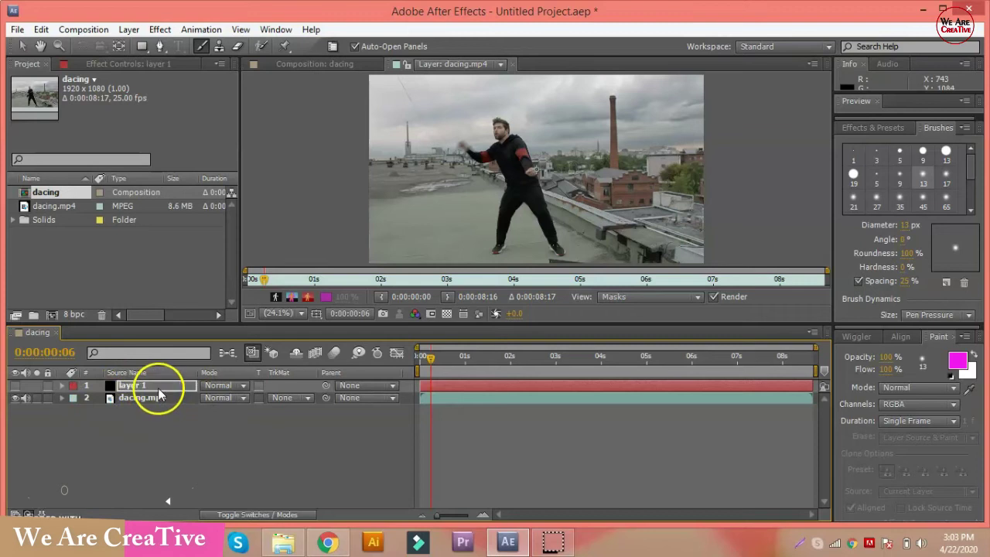
{"action": "left_click", "coordinate": [499, 68]}
{"action": "left_click", "coordinate": [514, 65]}
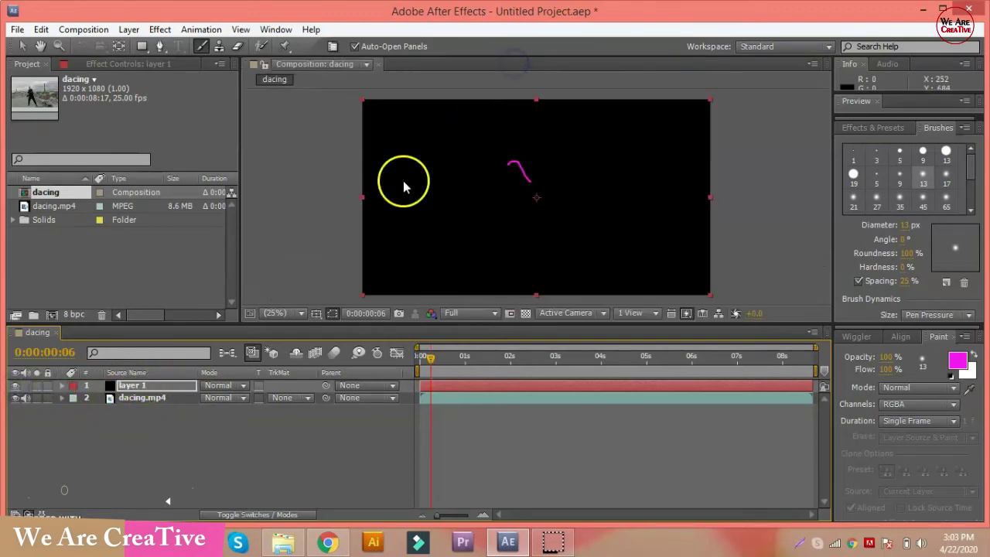
Set layer 1's blending mode to Screen, after trying Lighten, so the footage shows through
{"action": "left_click_drag", "start_coordinate": [436, 355], "coordinate": [439, 359]}
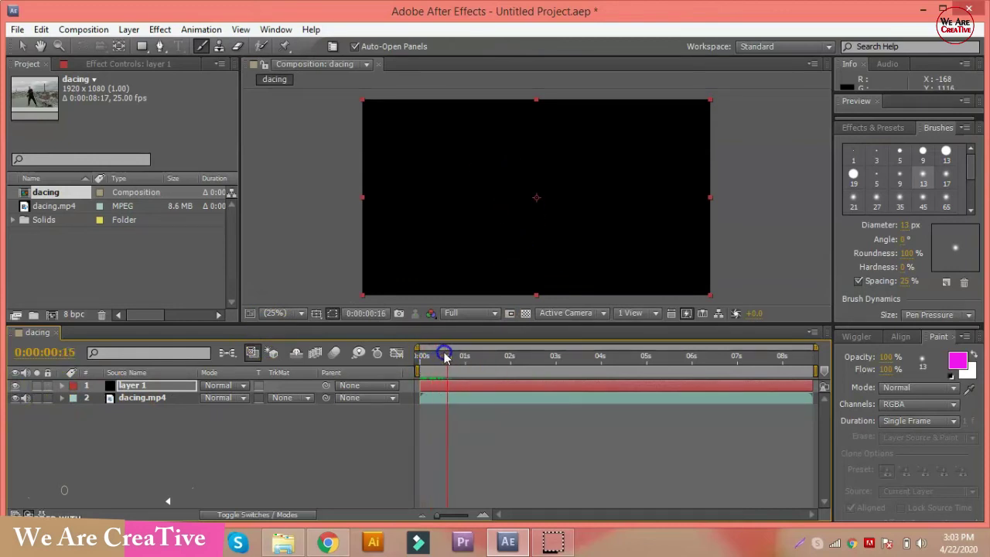
{"action": "left_click_drag", "start_coordinate": [439, 359], "coordinate": [424, 358]}
{"action": "left_click", "coordinate": [236, 387]}
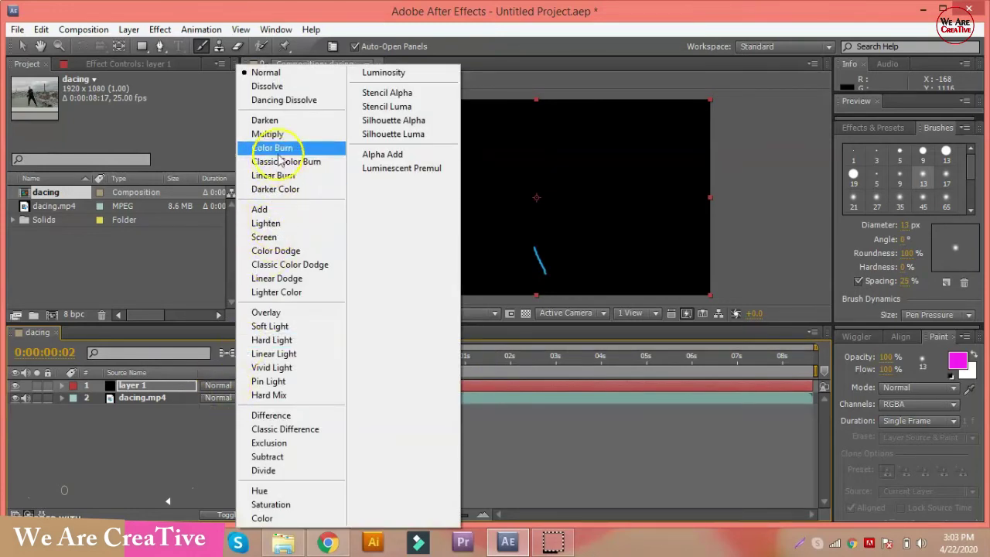
{"action": "left_click", "coordinate": [266, 224]}
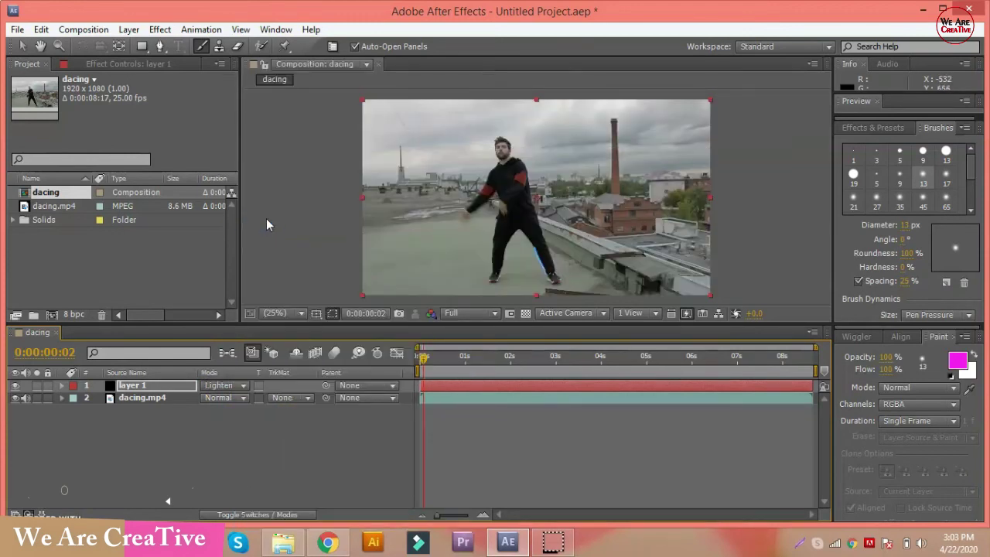
{"action": "left_click", "coordinate": [238, 385]}
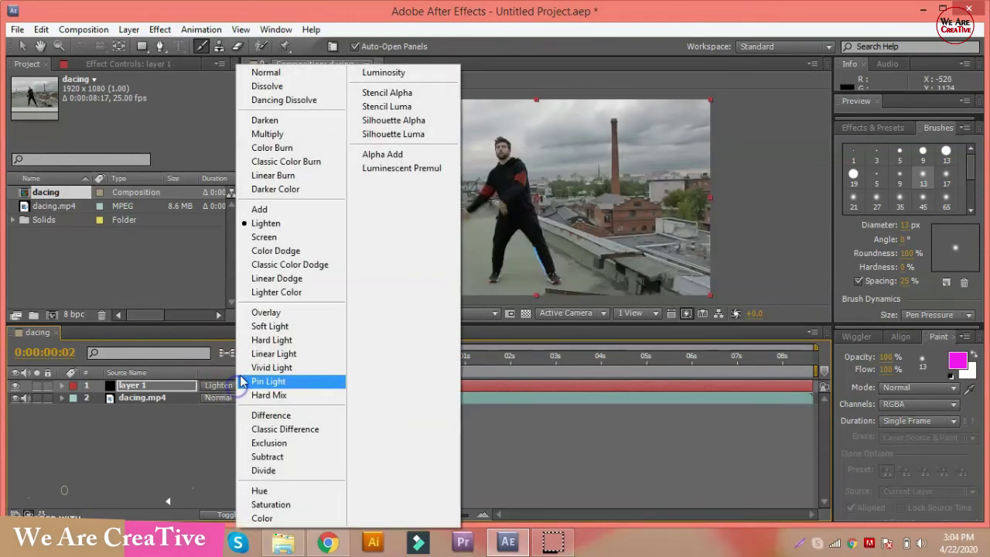
{"action": "left_click", "coordinate": [264, 238]}
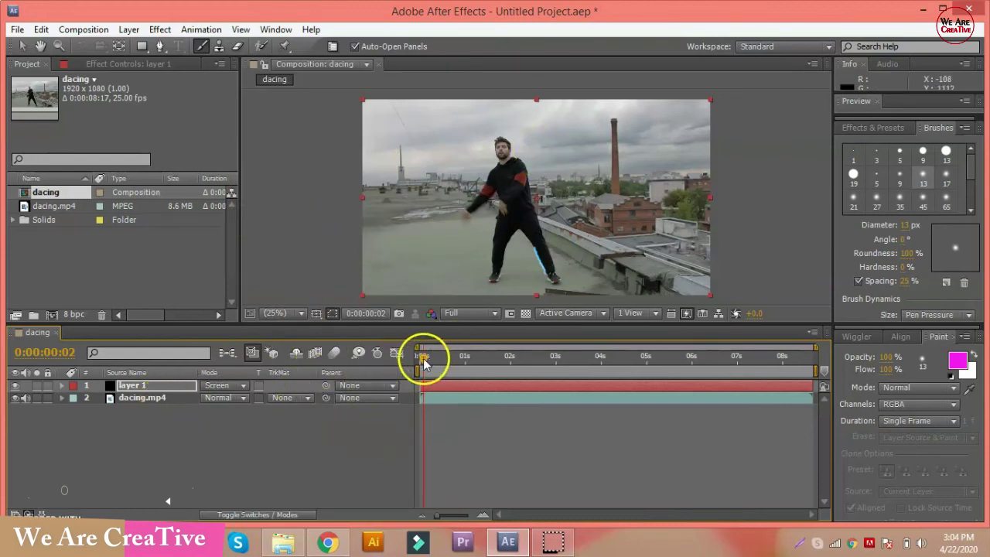
{"action": "left_click_drag", "start_coordinate": [424, 362], "coordinate": [420, 363]}
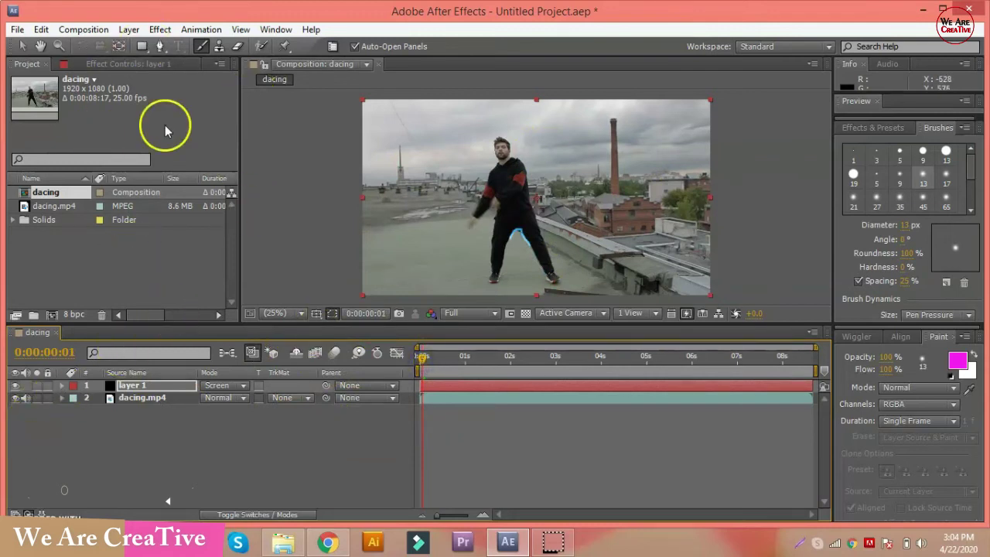
Apply the Stylize > Glow effect to the paint layer (layer 1)
{"action": "left_click", "coordinate": [158, 31]}
{"action": "mouse_move", "coordinate": [185, 243]}
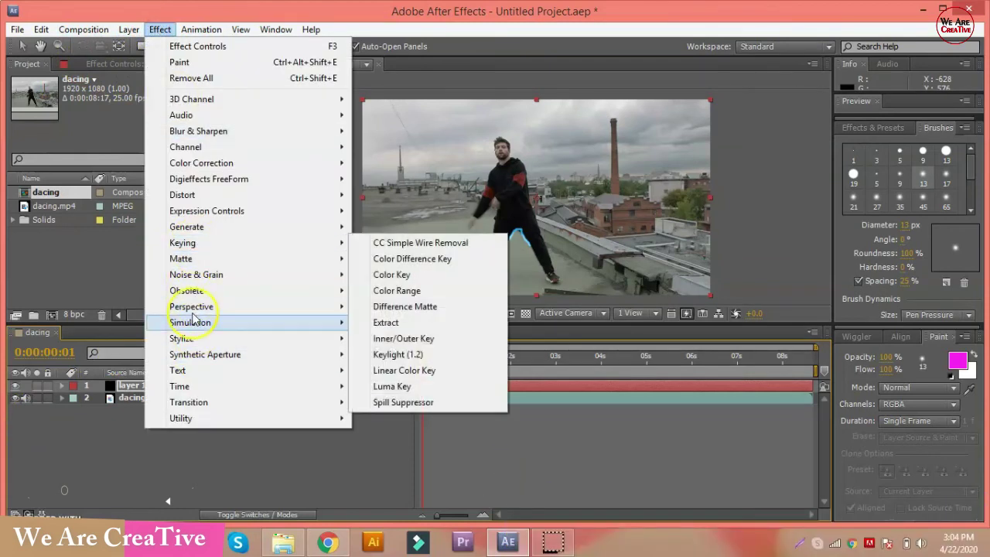
{"action": "mouse_move", "coordinate": [190, 338]}
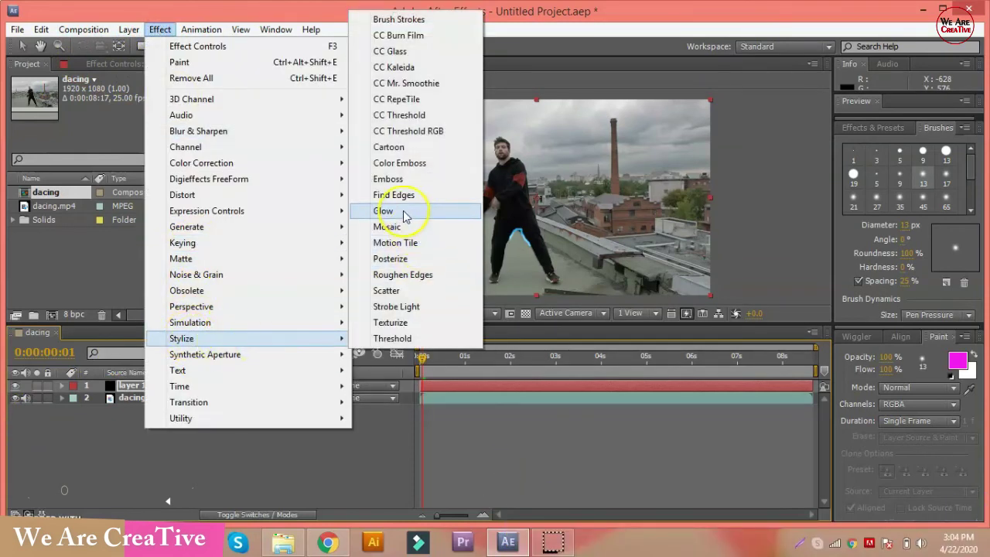
{"action": "left_click", "coordinate": [406, 216]}
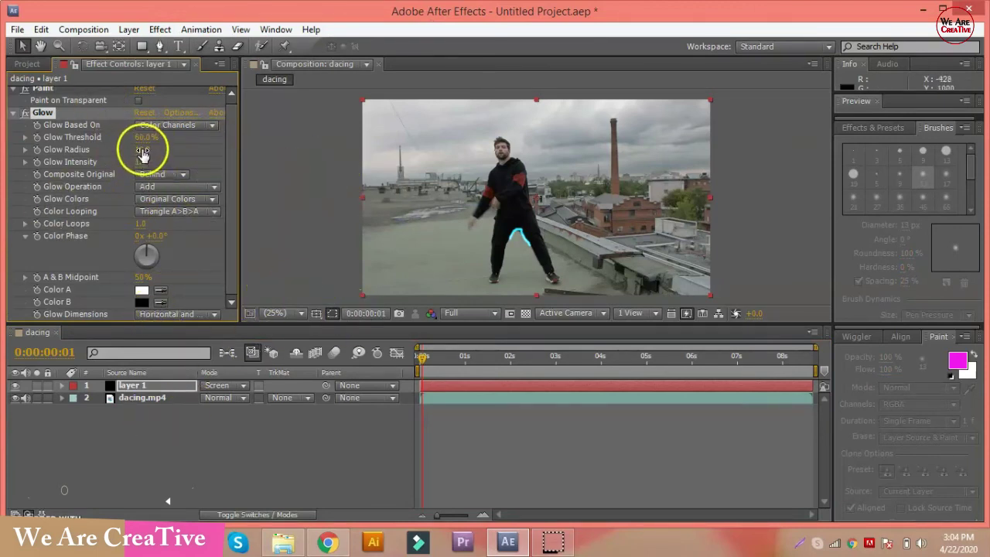
Set Glow Threshold to 63.5%, Radius 51 and Intensity 2.2, previewing the glow at frame 4
{"action": "left_click_drag", "start_coordinate": [140, 137], "coordinate": [157, 129]}
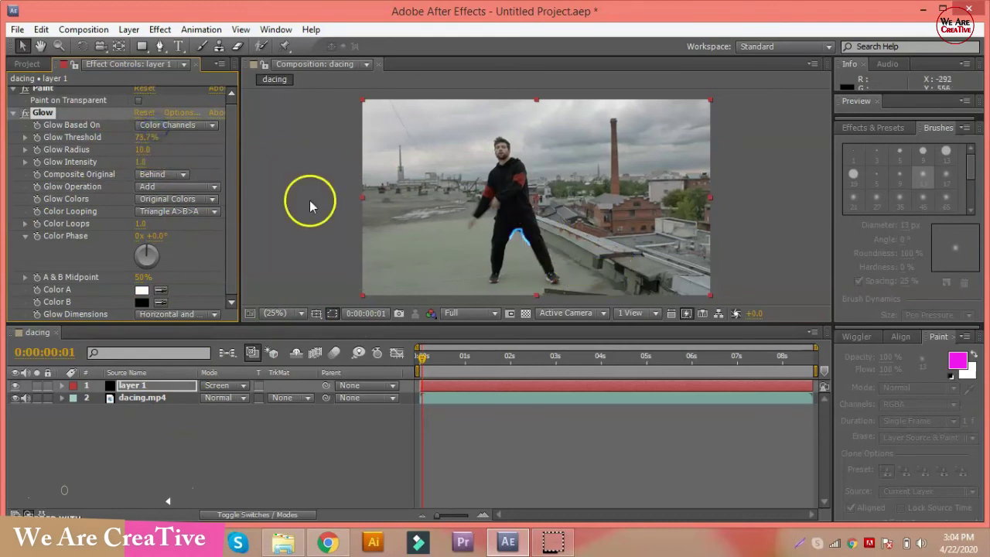
{"action": "left_click", "coordinate": [140, 137]}
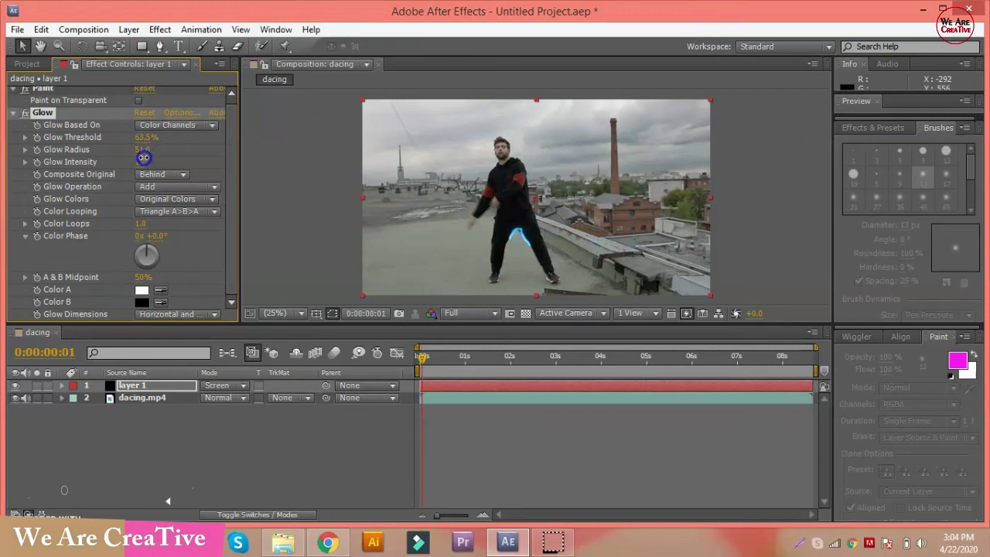
{"action": "mouse_move", "coordinate": [430, 360]}
{"action": "left_mouse_down"}
{"action": "mouse_move", "coordinate": [423, 363]}
{"action": "mouse_move", "coordinate": [434, 363]}
{"action": "left_mouse_up"}
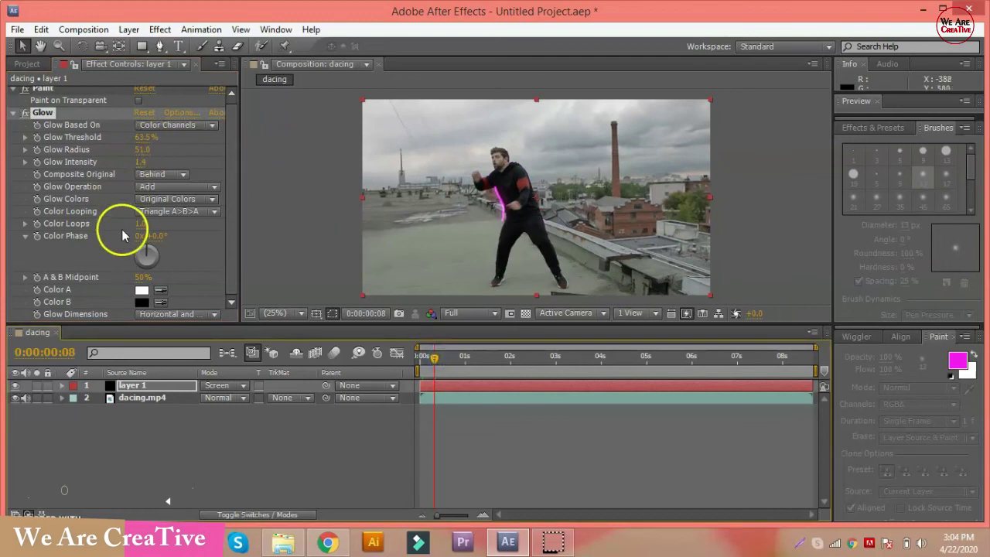
{"action": "scroll", "coordinate": [122, 236], "scroll_direction": "up", "scroll_amount": 1}
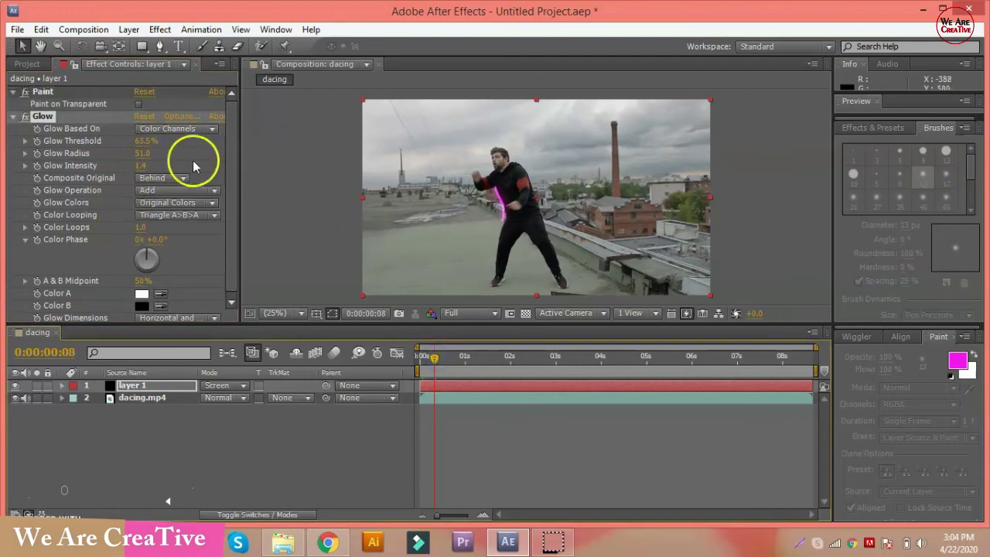
{"action": "left_click", "coordinate": [145, 164]}
{"action": "mouse_move", "coordinate": [434, 357]}
{"action": "left_mouse_down"}
{"action": "mouse_move", "coordinate": [420, 363]}
{"action": "mouse_move", "coordinate": [454, 349]}
{"action": "mouse_move", "coordinate": [468, 357]}
{"action": "left_mouse_up"}
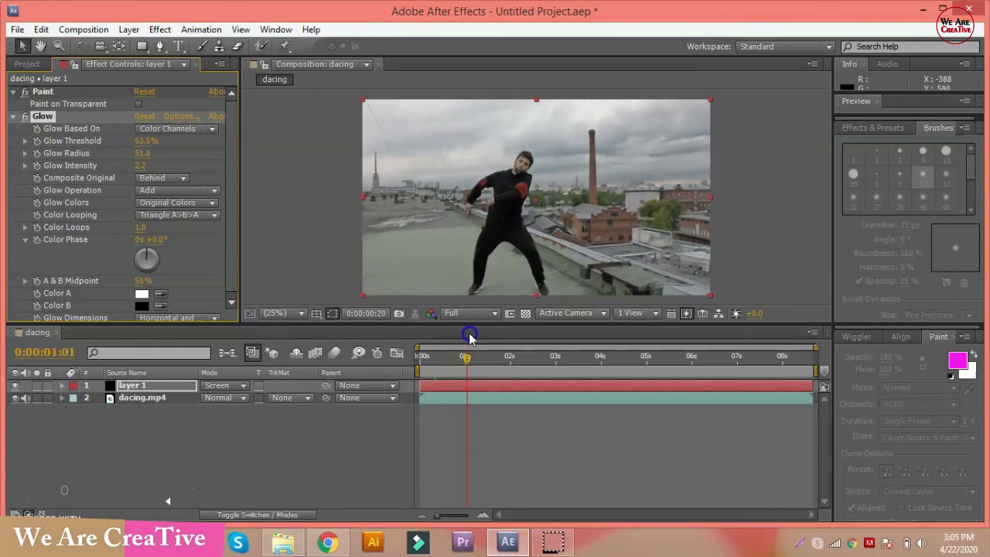
Move the current time to frame 24 and end the work area at 0:00:00:24
{"action": "left_click", "coordinate": [484, 387]}
{"action": "left_click_drag", "start_coordinate": [470, 363], "coordinate": [462, 366]}
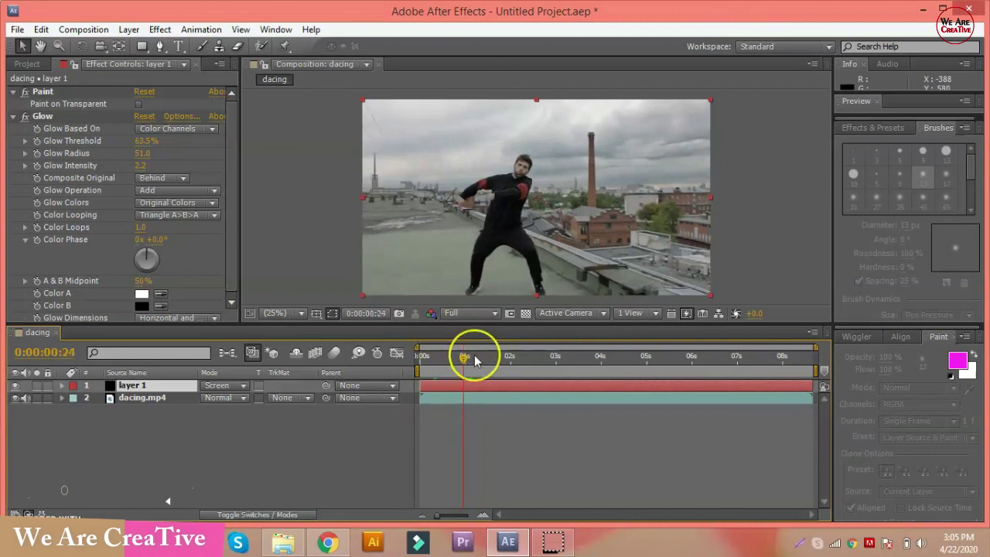
{"action": "left_click_drag", "start_coordinate": [464, 358], "coordinate": [465, 365]}
{"action": "left_click", "coordinate": [481, 388]}
{"action": "key", "text": "n"}
{"action": "left_click_drag", "start_coordinate": [480, 380], "coordinate": [462, 372]}
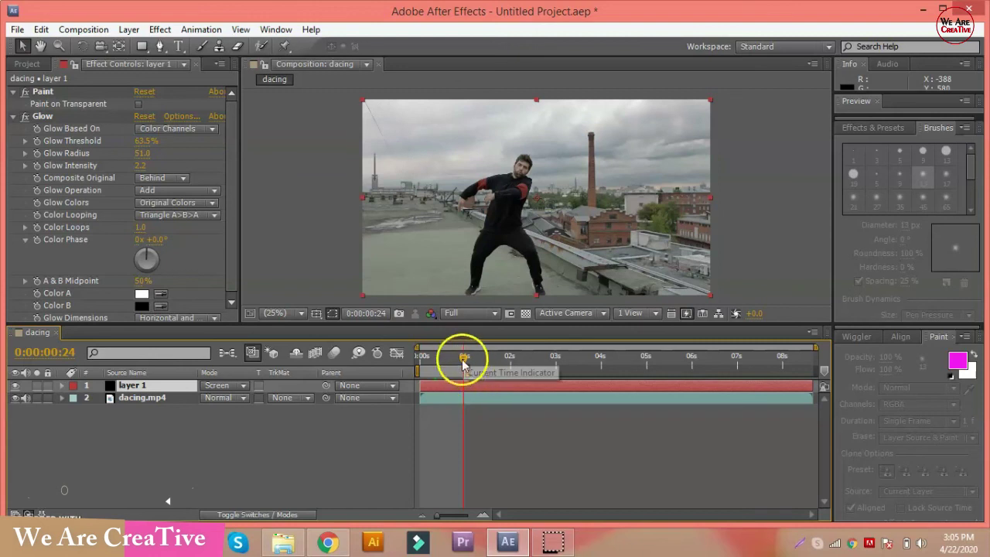
{"action": "left_click", "coordinate": [22, 66]}
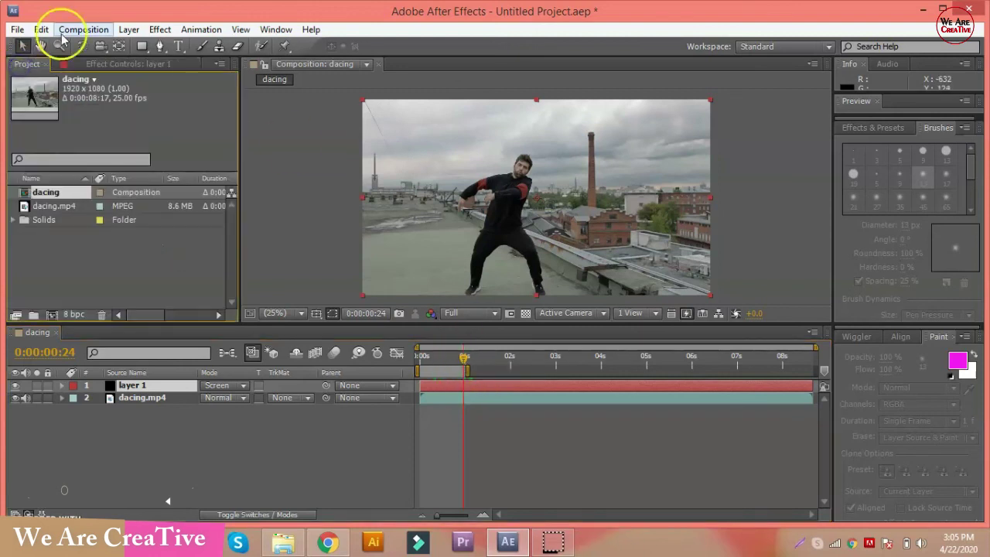
Queue the dacing composition and render frames 0–24 losslessly to dacing.avi
{"action": "left_click", "coordinate": [85, 29]}
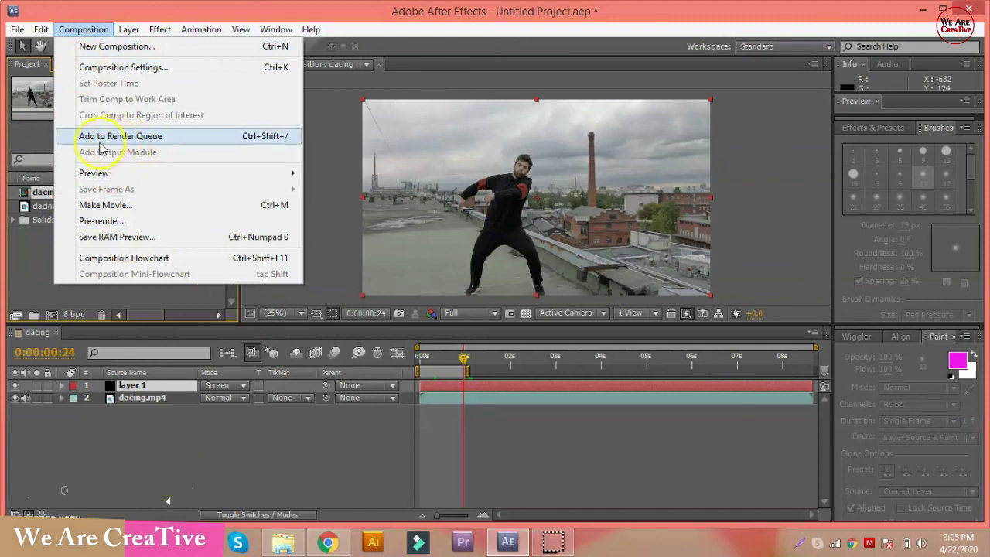
{"action": "left_click", "coordinate": [158, 138]}
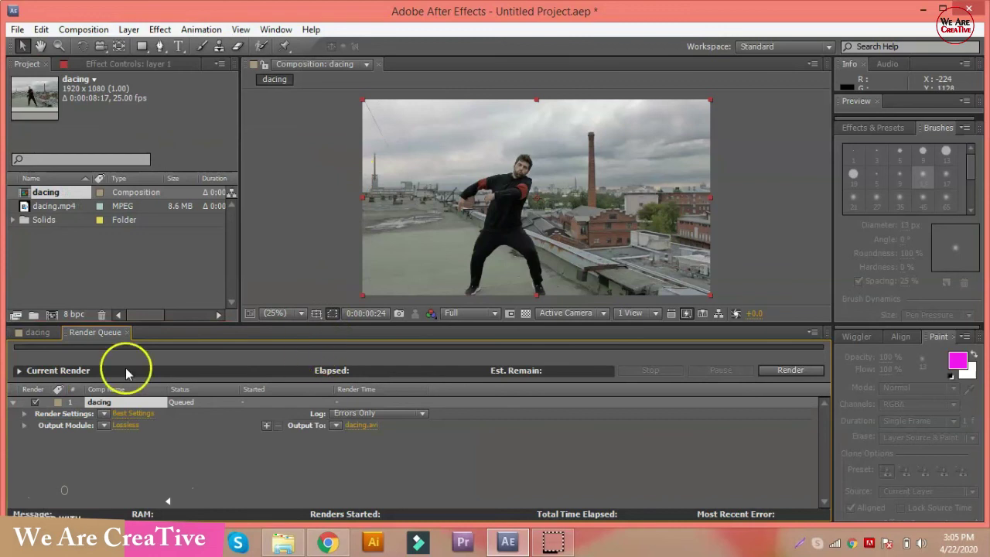
{"action": "left_click", "coordinate": [784, 370]}
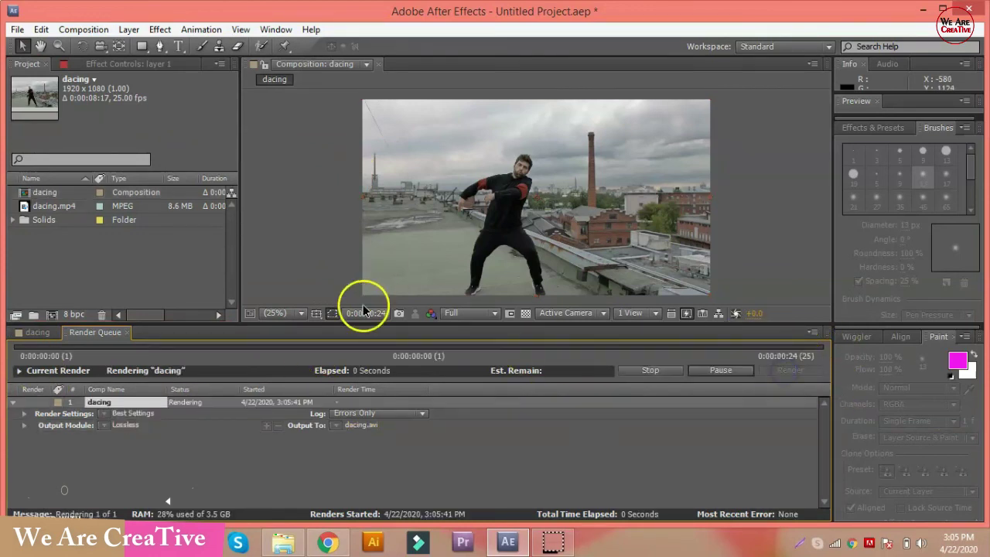